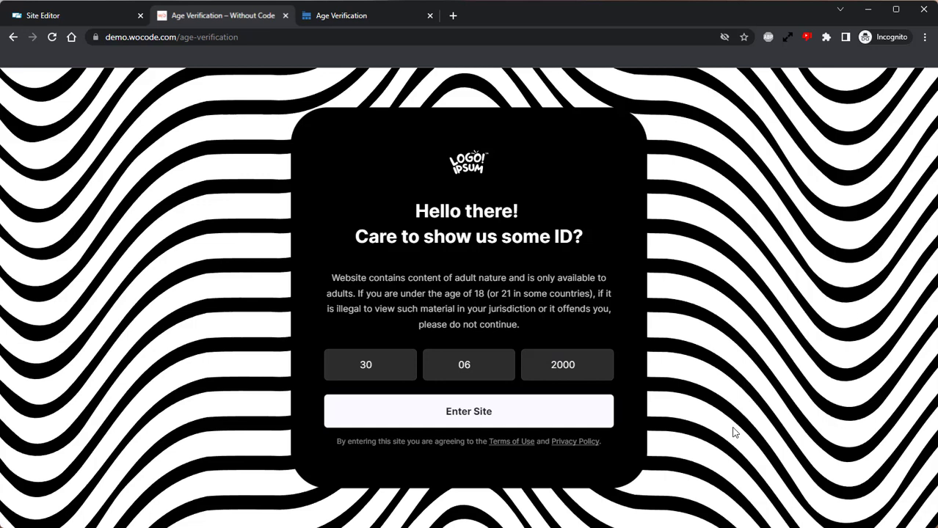
Step: Enter the age verification demo site and review the example popup designs further down the page
left_click(508, 416)
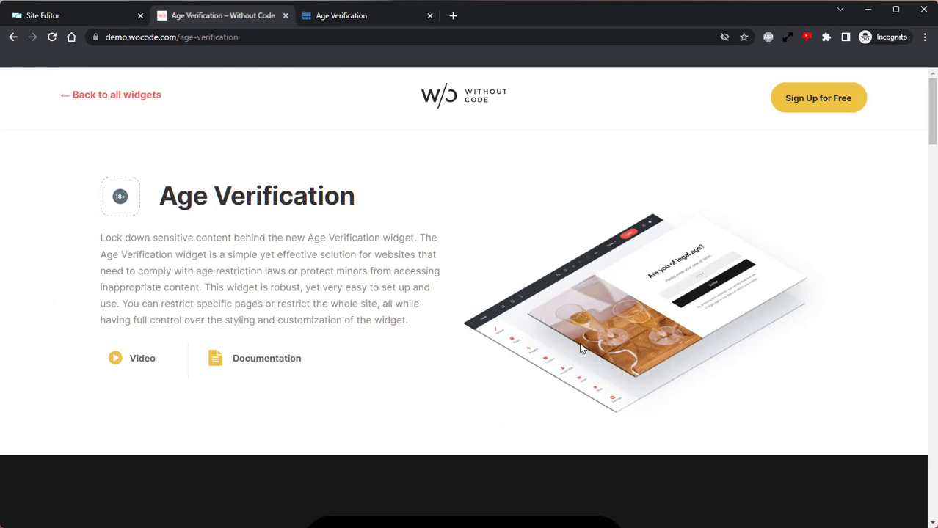
scroll(683, 286, "down", 3)
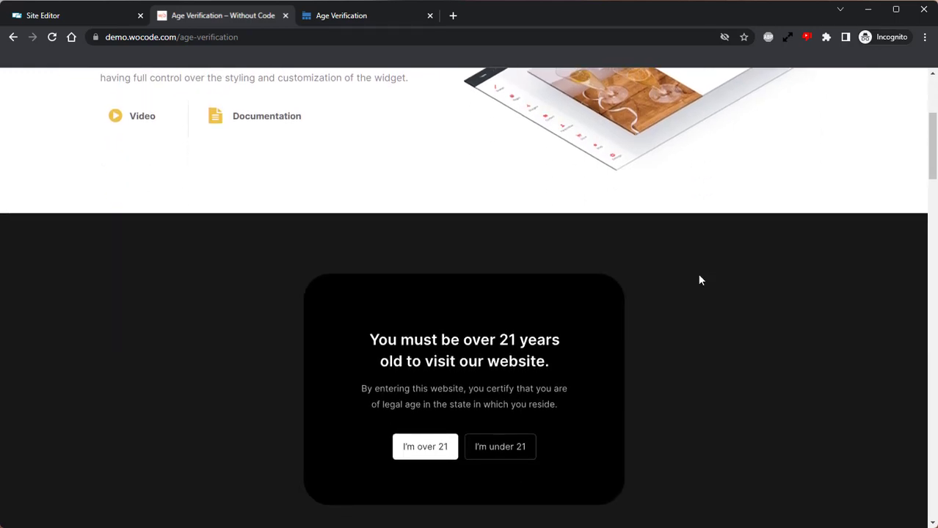
scroll(773, 262, "down", 3)
scroll(798, 257, "down", 6)
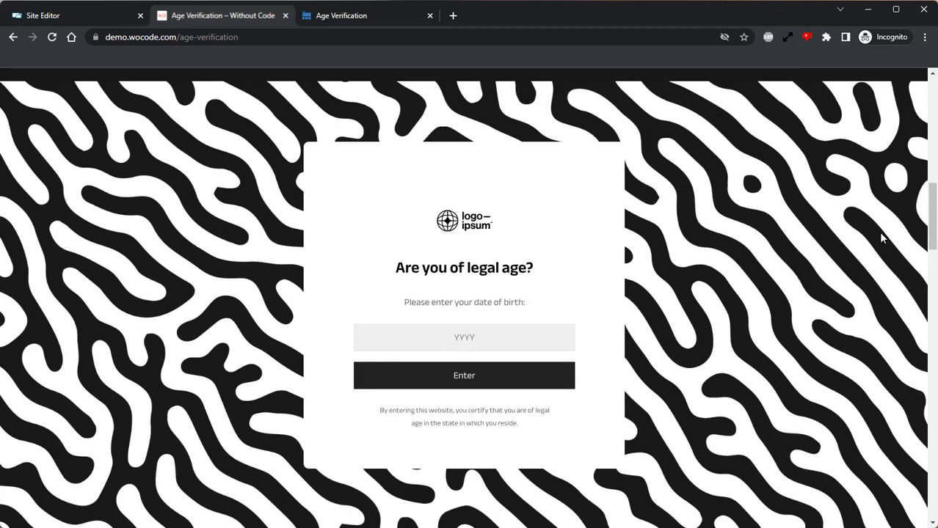
scroll(880, 239, "down", 4)
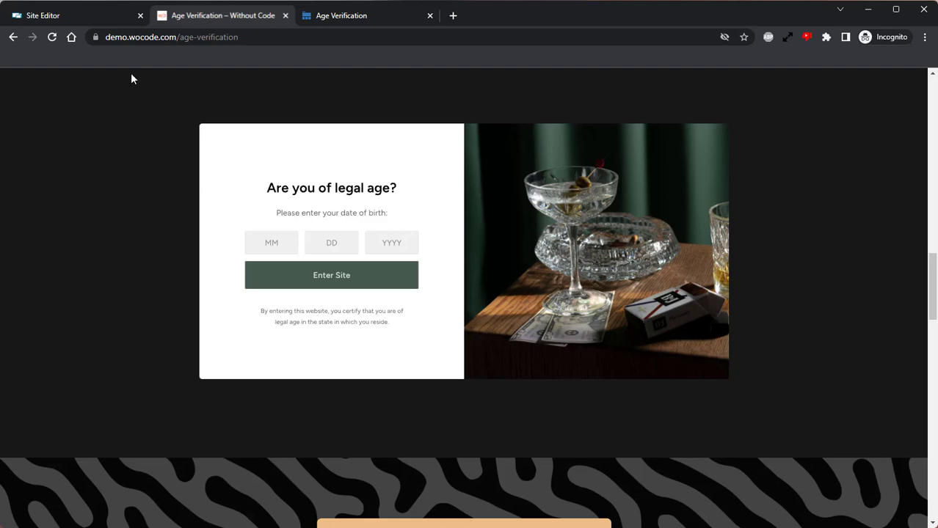
Step: Fill in a full date of birth in the bar site's age verification preview and enter the site
left_click(62, 20)
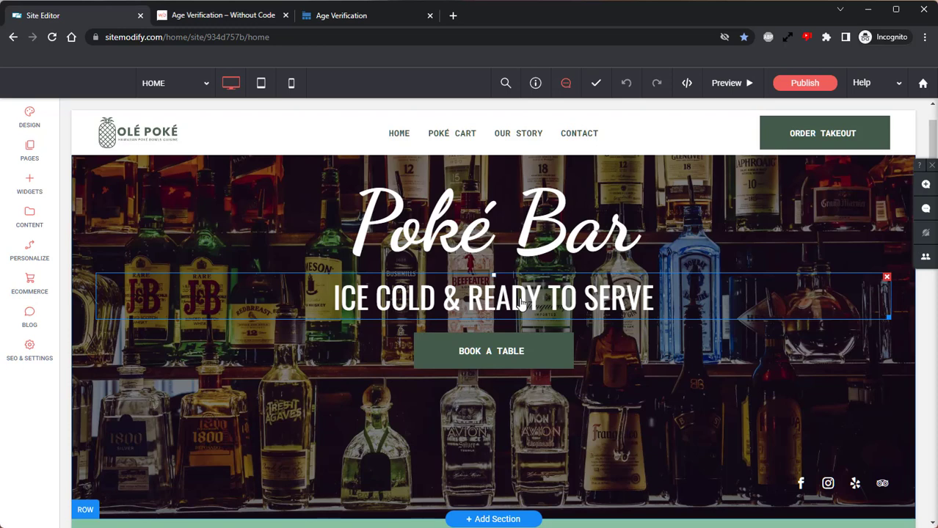
left_click(368, 18)
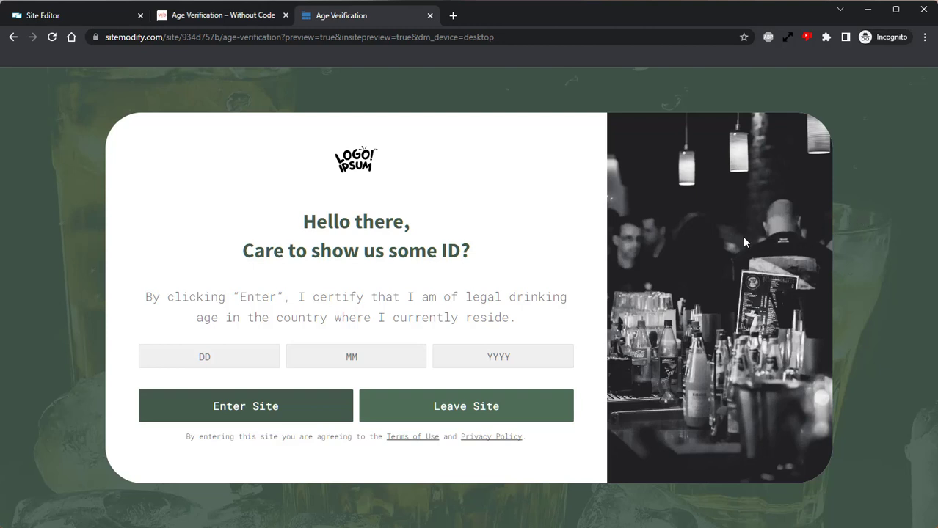
left_click(195, 356)
type("30")
left_click(369, 357)
type("06")
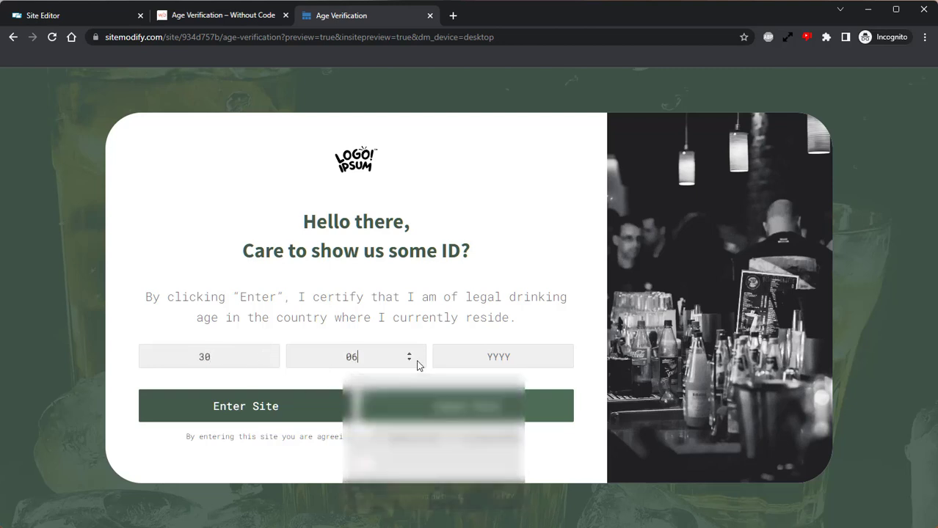
left_click(472, 360)
type("1992")
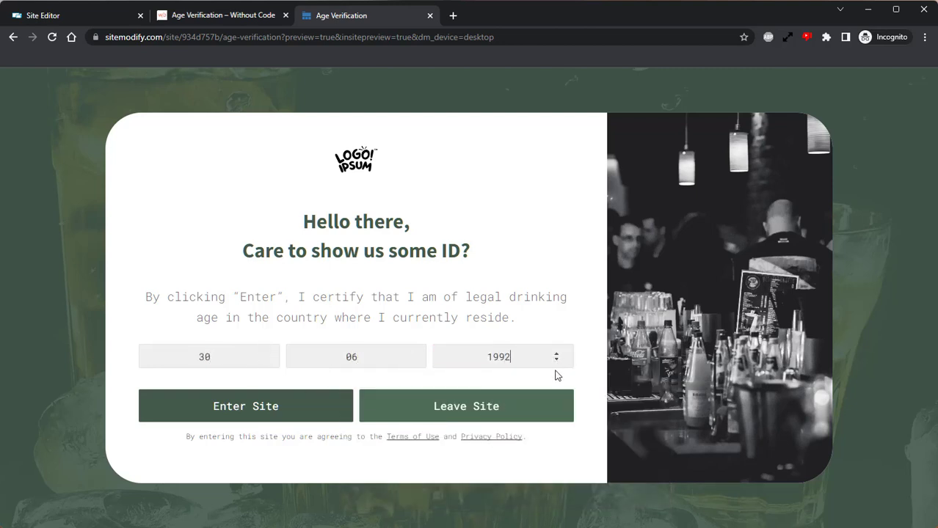
left_click(277, 417)
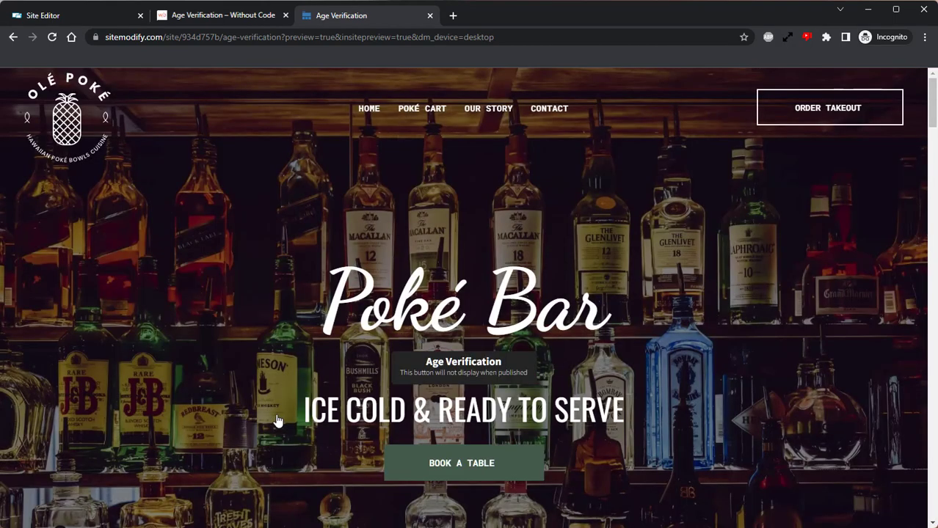
Step: In the Site Editor, search the widgets for "age verification" and add the Age Verification widget to the home page header
left_click(88, 21)
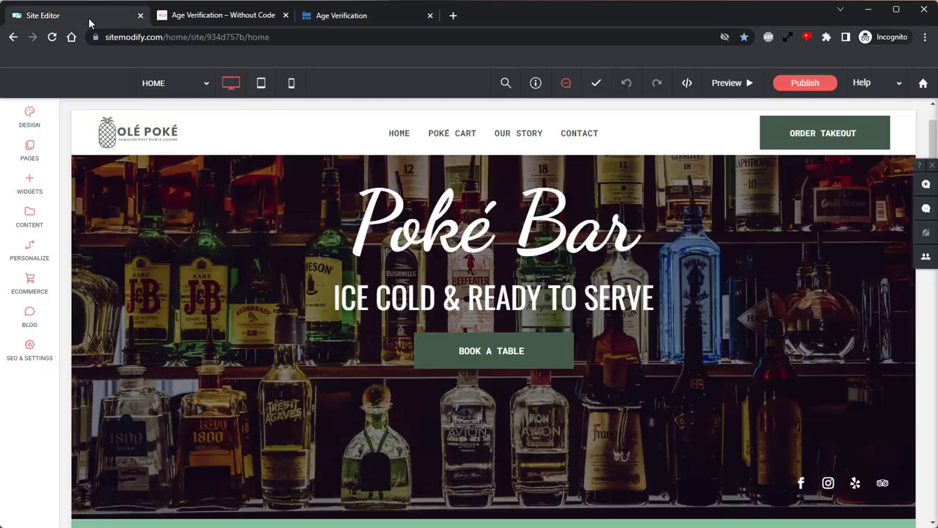
left_click(34, 188)
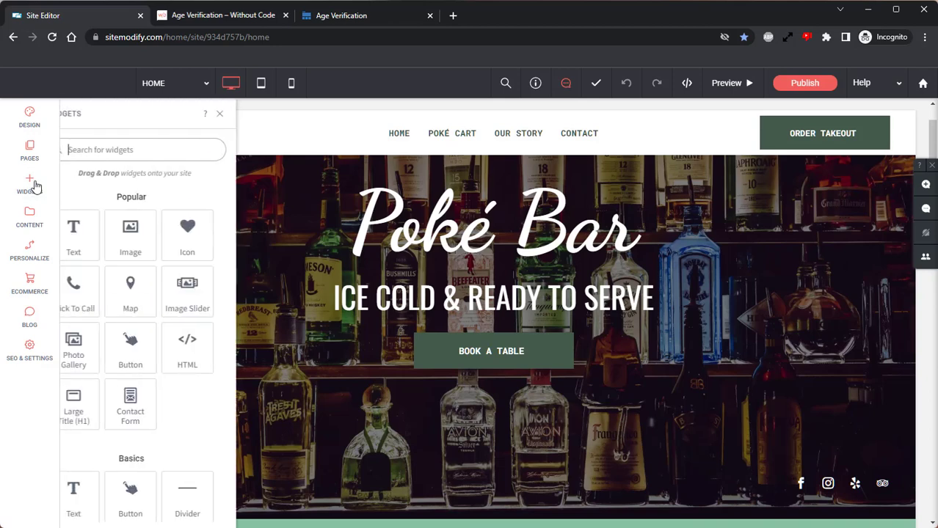
left_click(121, 149)
type("age verification")
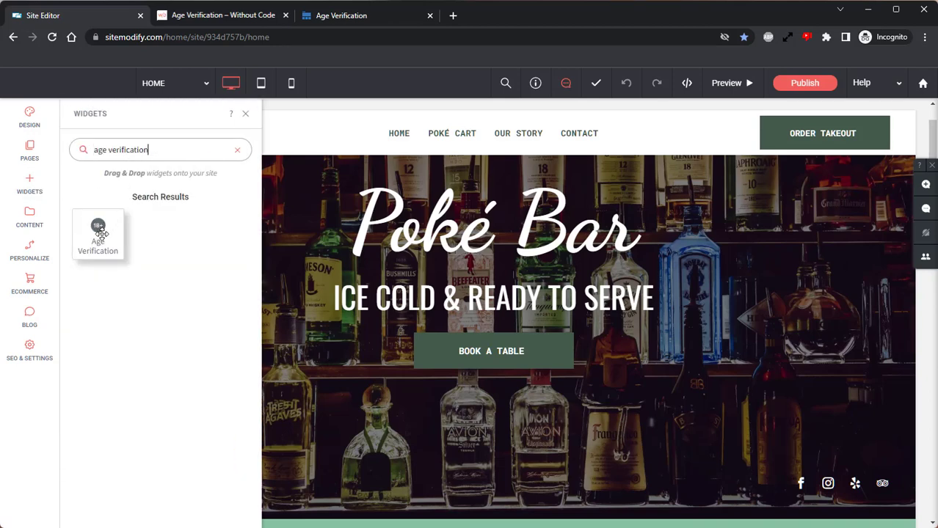
left_click_drag(102, 232, 498, 174)
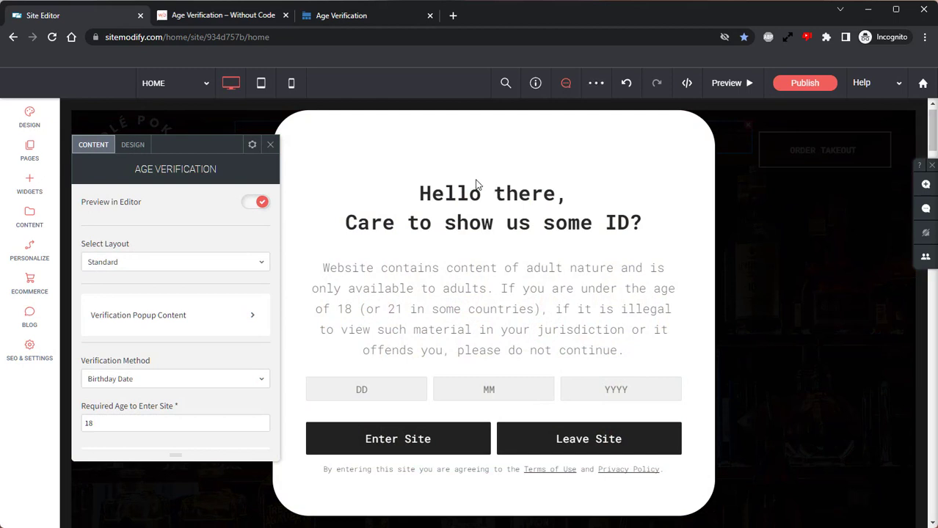
Step: Move the widget settings clear of the popup, and turn Preview in Editor off and back on
left_click_drag(110, 146, 105, 111)
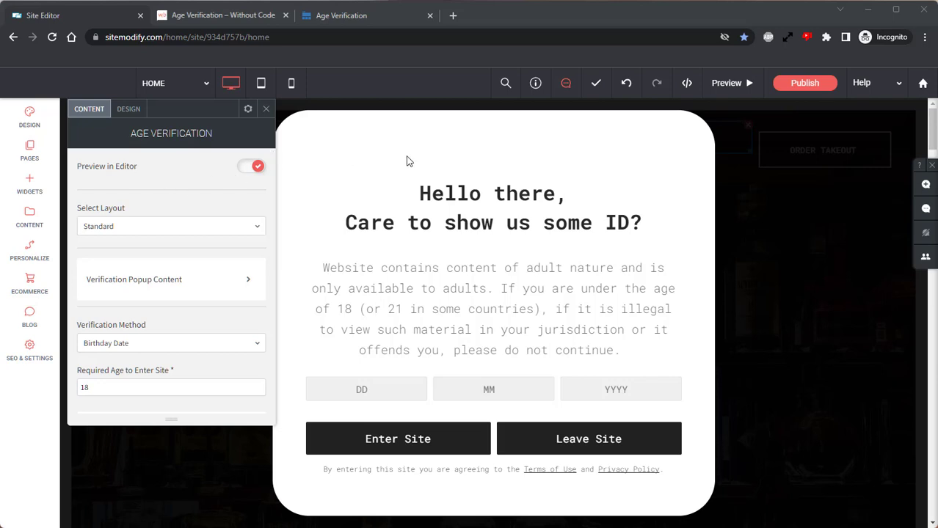
left_click(249, 169)
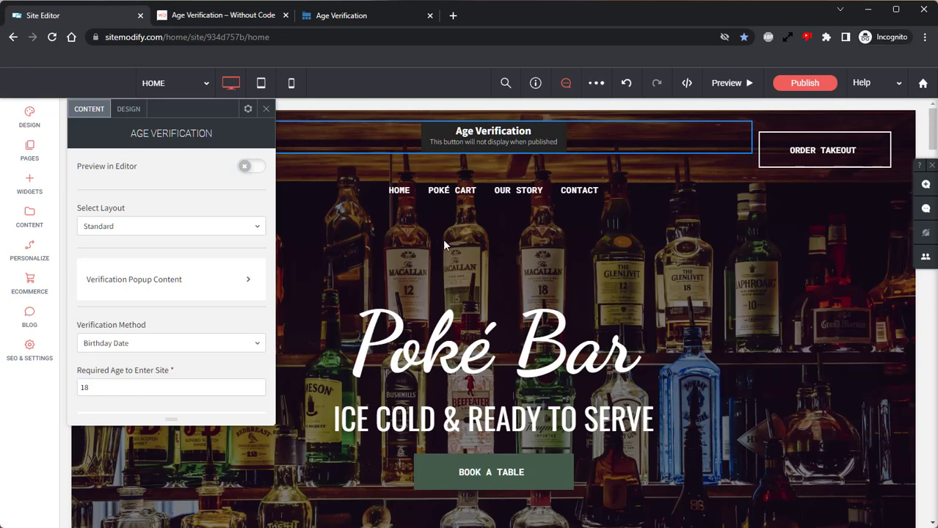
left_click(251, 169)
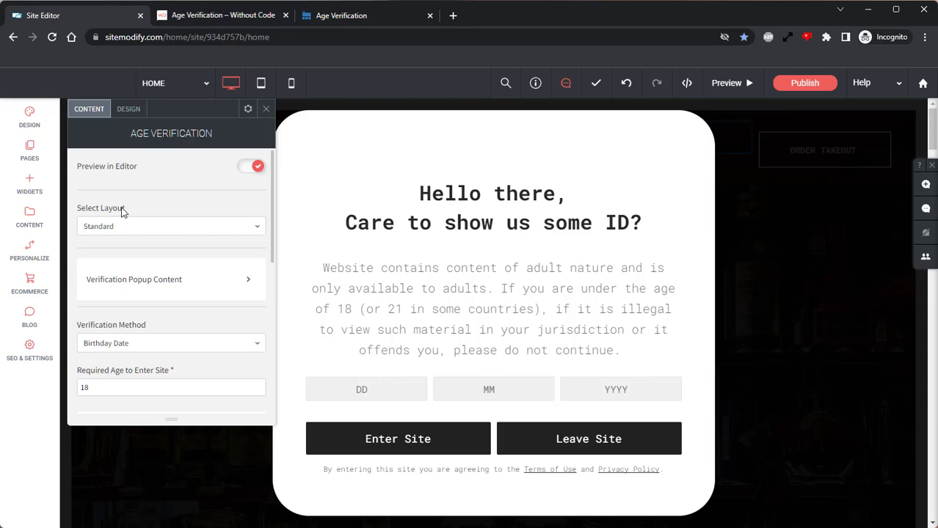
Step: Set the age verification popup's layout to Side Image (Desktop & Tablet)
left_click(110, 228)
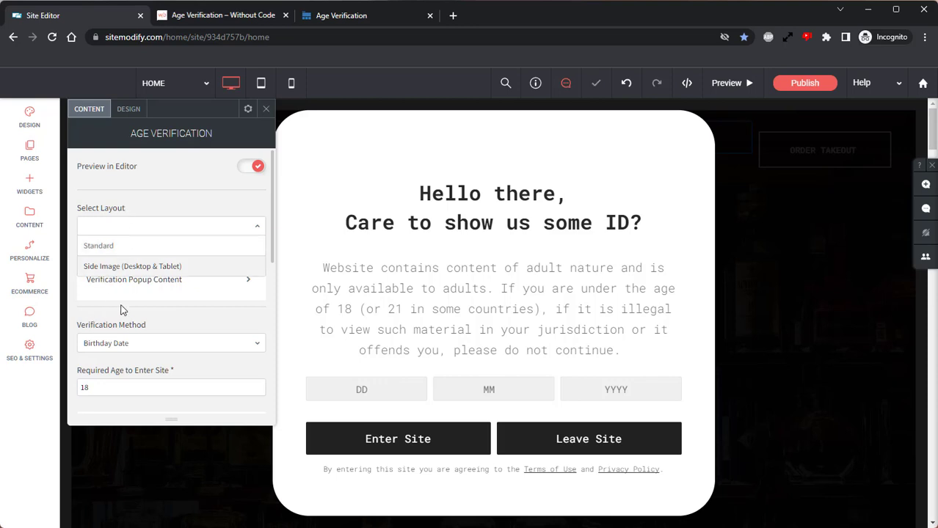
left_click(137, 266)
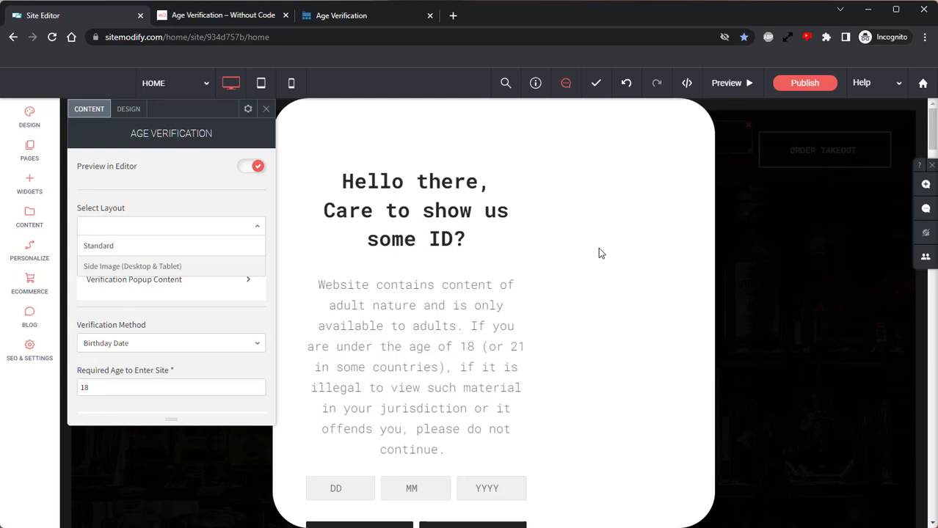
left_click(170, 267)
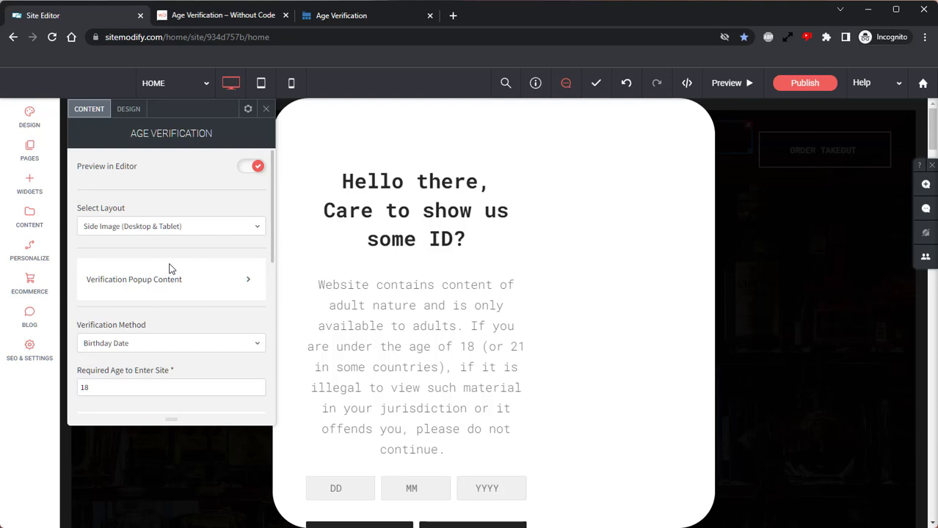
Step: Replace the popup description with "By clicking “Enter”, I certify that I am of legal drinking age in the country where I currently reside."
left_click(249, 287)
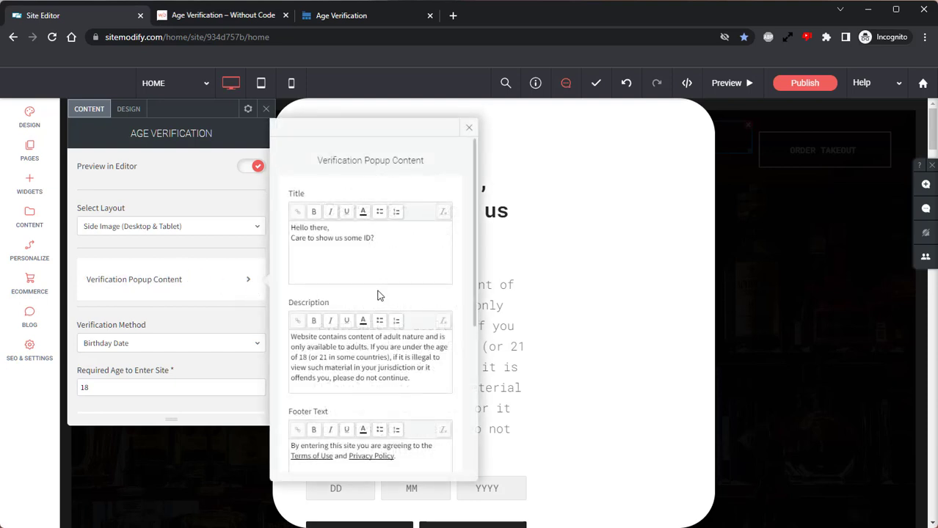
scroll(382, 302, "down", 4)
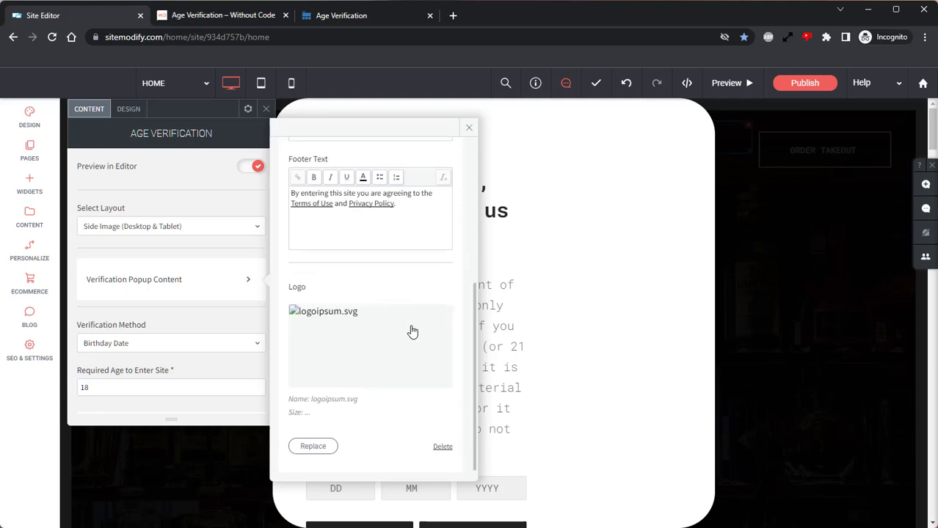
scroll(415, 330, "up", 5)
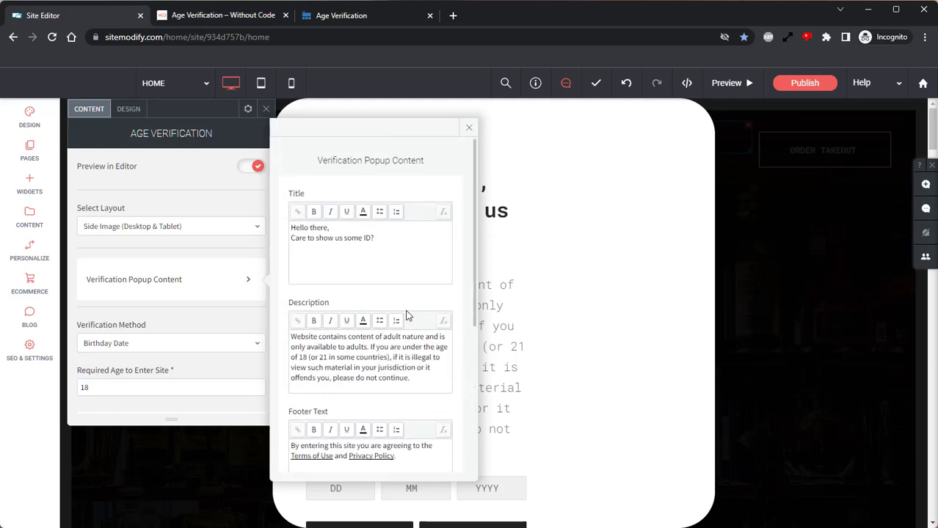
left_click(411, 350)
triple_click(426, 337)
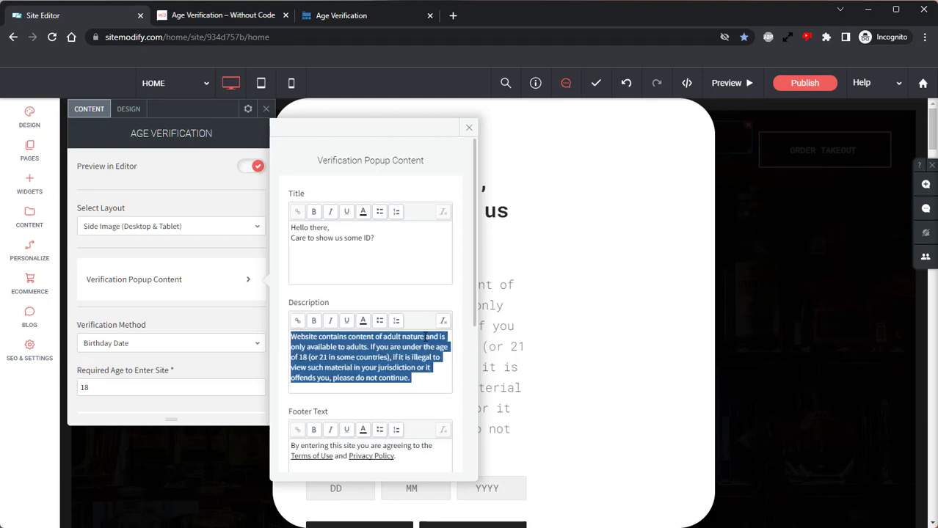
type("By clicking \"Enter\", I certify that I am of legal drinking age in the country where I currently reside.")
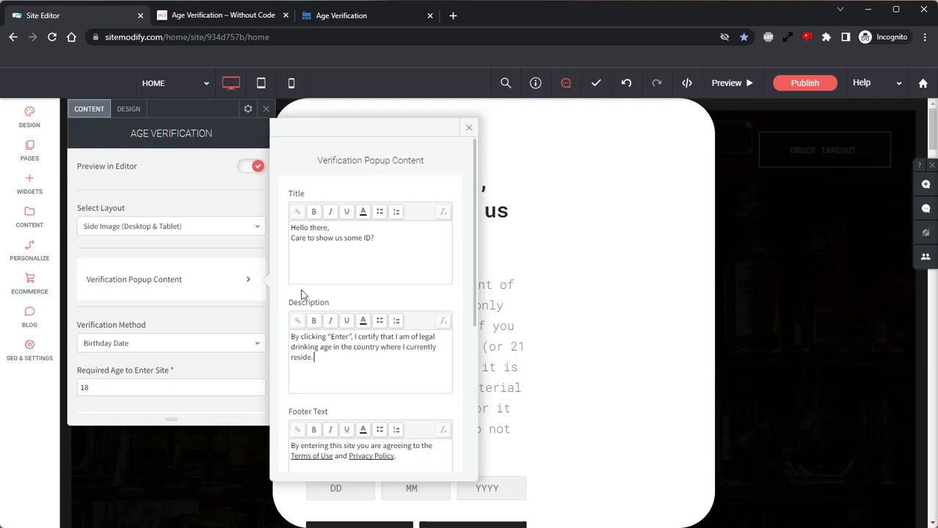
left_click(468, 130)
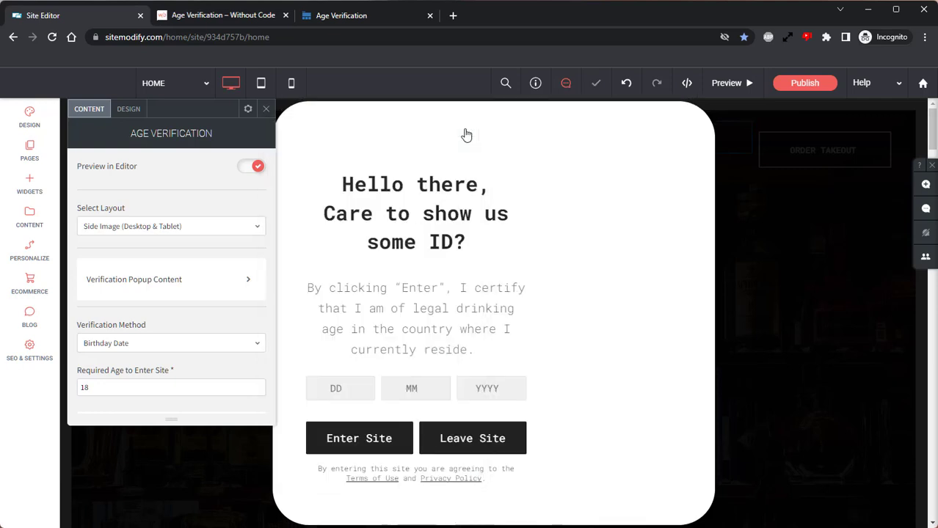
Step: Try the Button Confirmation and Age Input verification methods, and return the method to Birthday Date
scroll(103, 276, "down", 3)
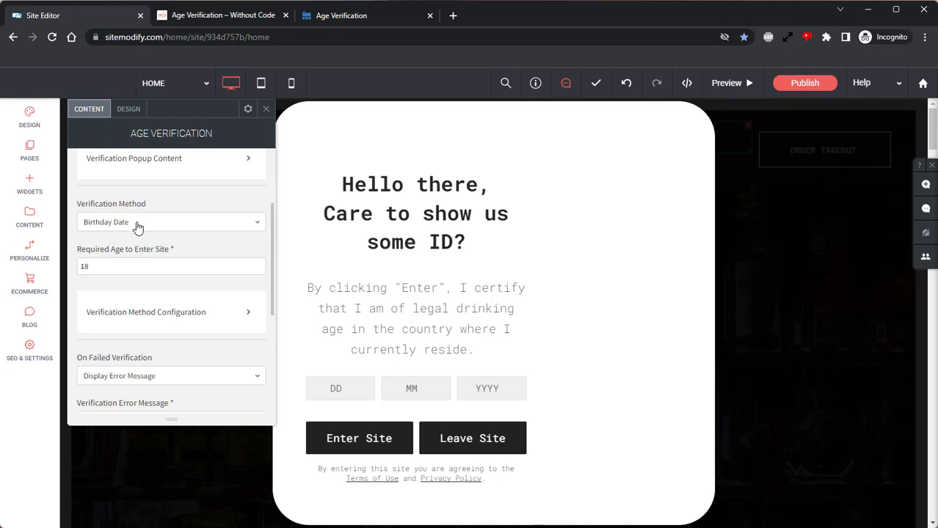
left_click(138, 221)
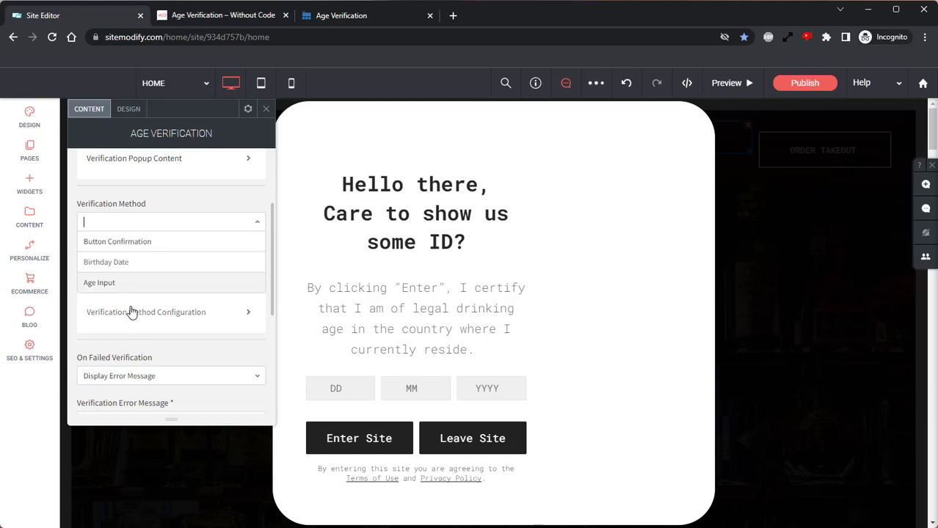
left_click(109, 243)
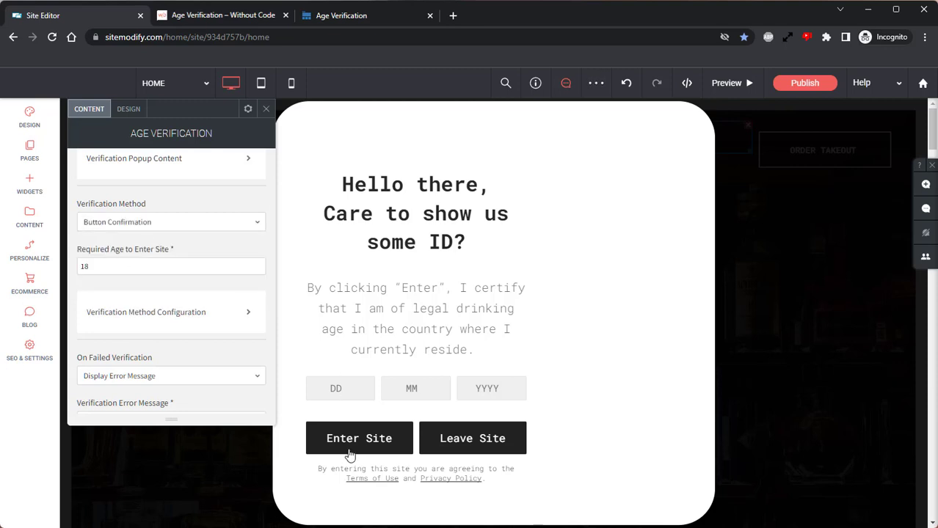
left_click(149, 222)
left_click(133, 284)
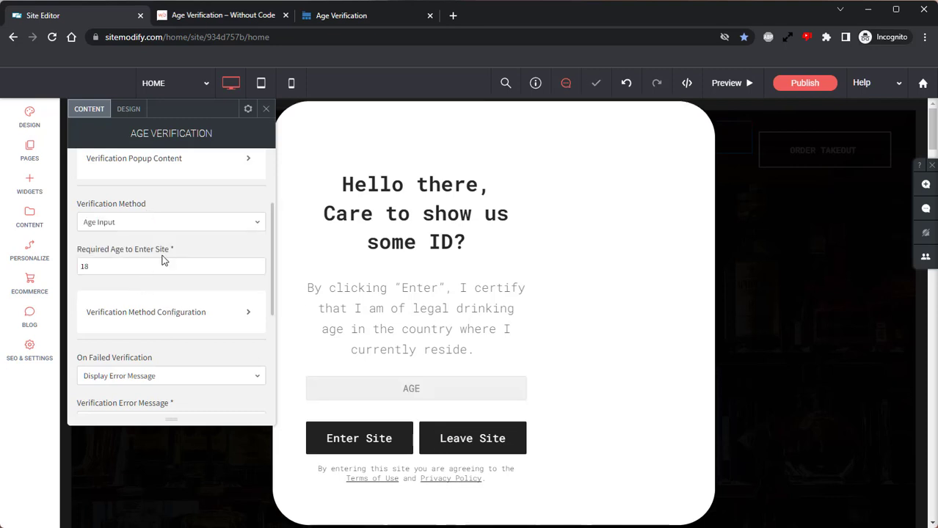
left_click(194, 226)
left_click(122, 266)
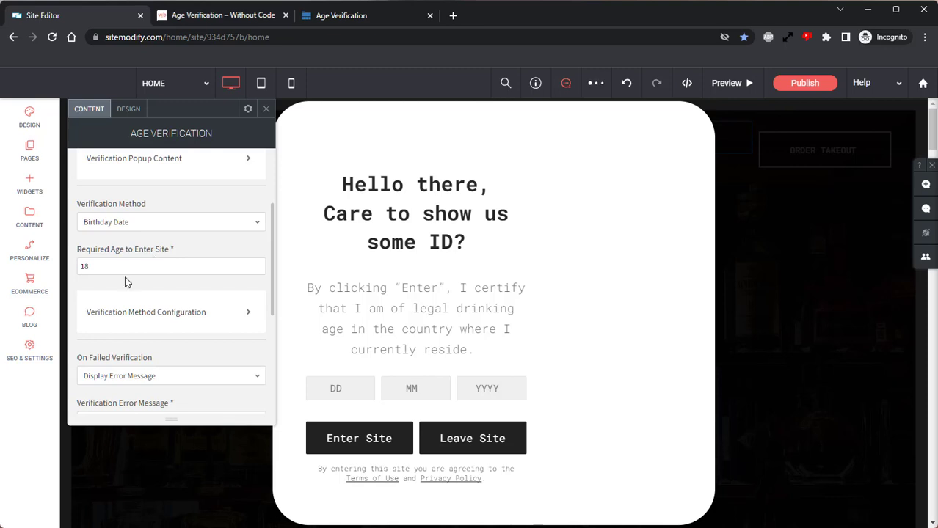
Step: Set the required age to enter the site to 21 and open the verification method configuration
double_click(103, 270)
type("21")
scroll(129, 305, "down", 1)
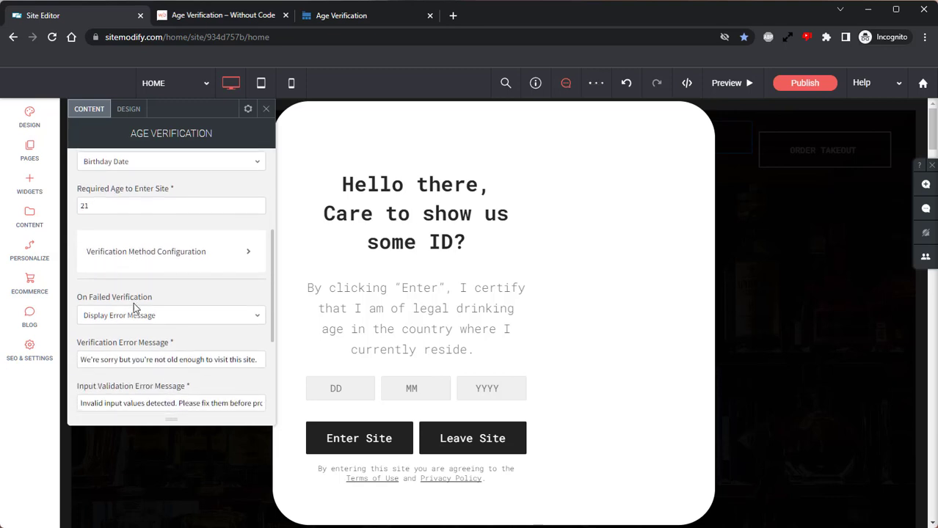
left_click(251, 252)
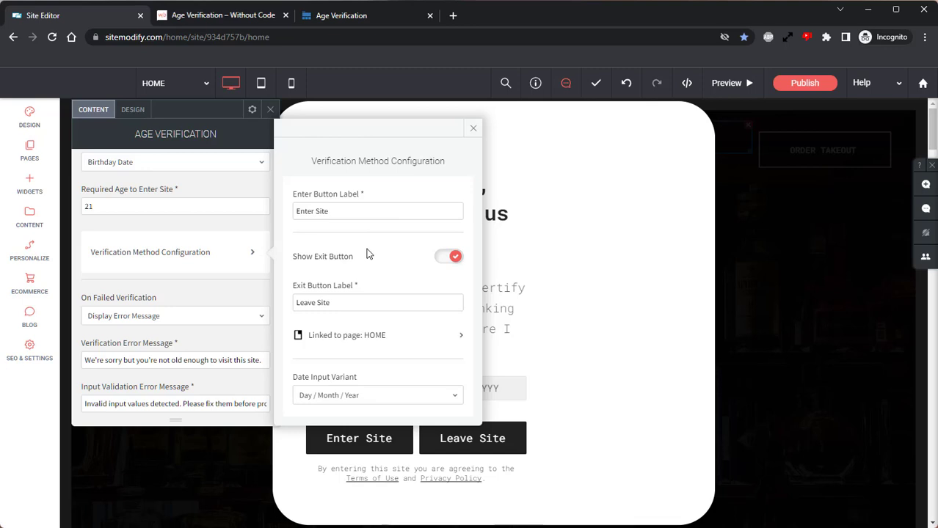
Step: Turn the popup's exit button off and back on
left_click(440, 261)
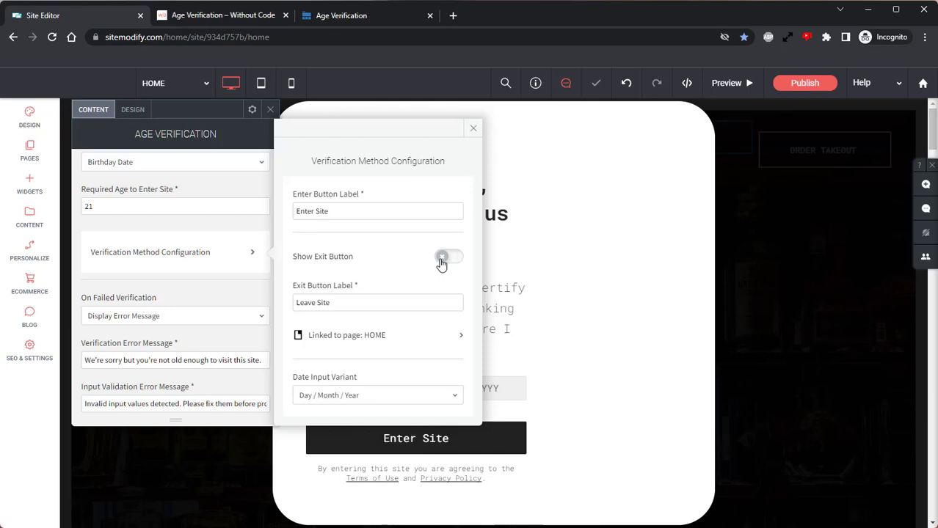
left_click(440, 262)
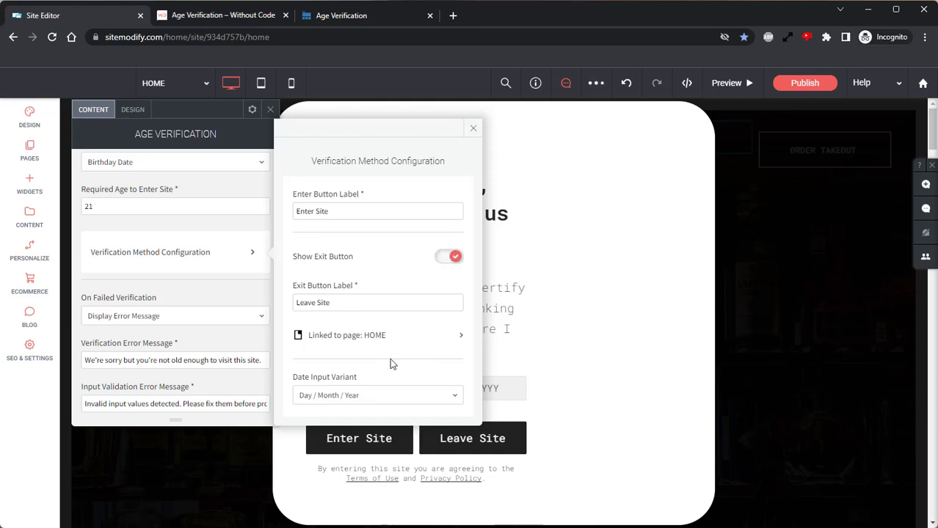
Step: Try the Month / Year and Year date input variants, and return the variant to Day / Month / Year
left_click(360, 393)
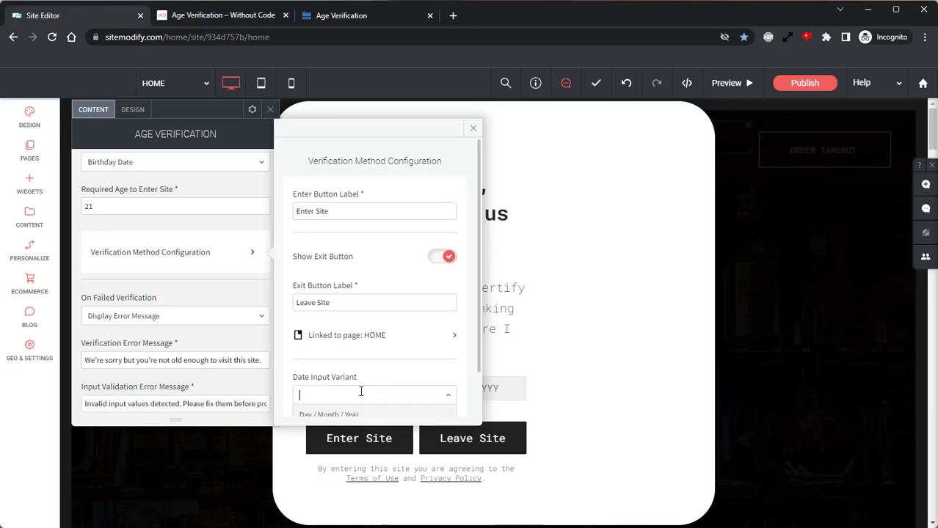
left_click(331, 385)
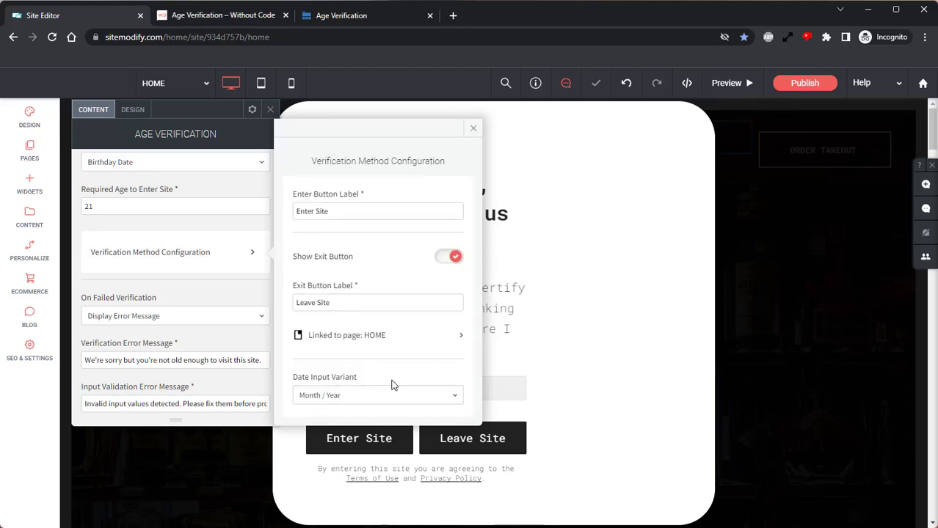
left_click_drag(218, 105, 680, 96)
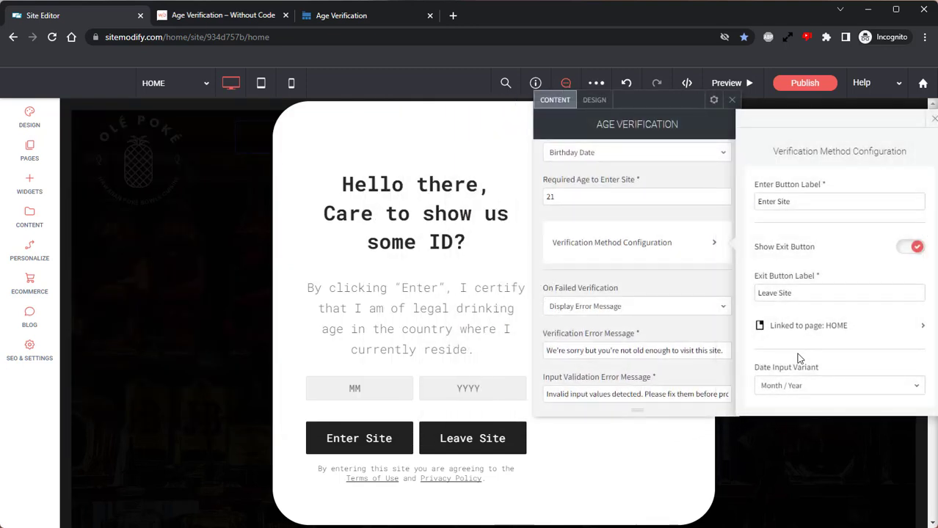
left_click(789, 386)
left_click(785, 400)
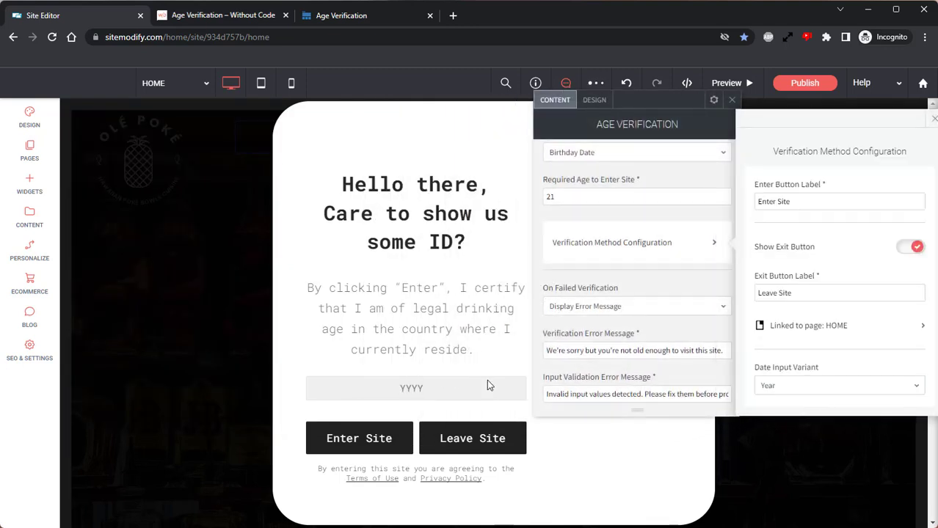
left_click(783, 385)
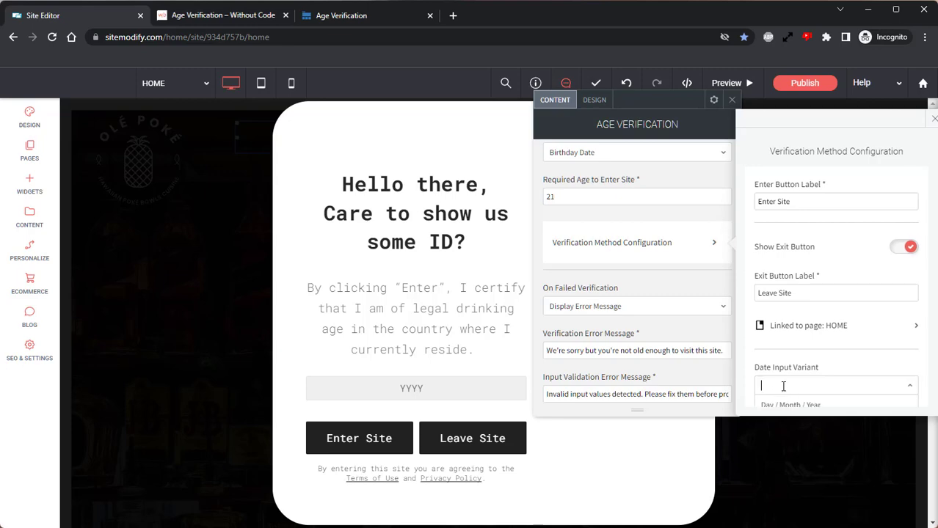
left_click(773, 407)
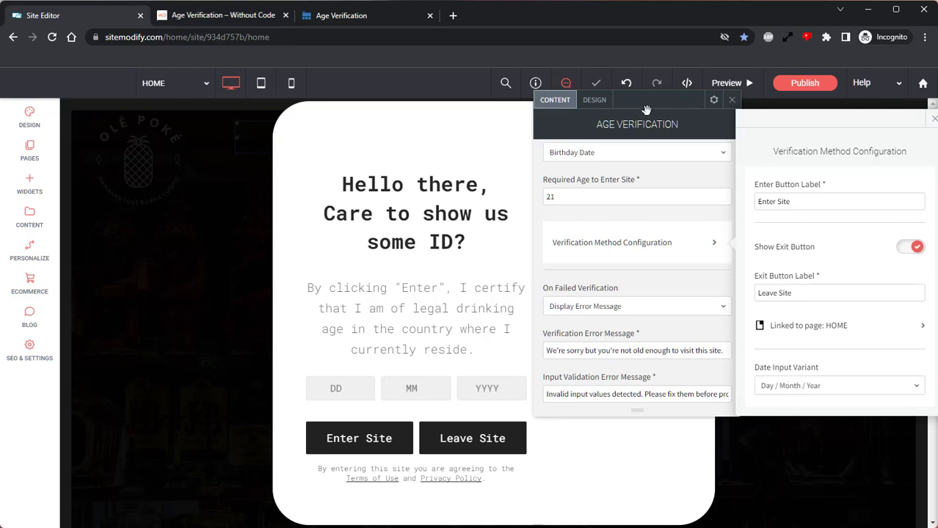
left_click_drag(646, 110, 170, 116)
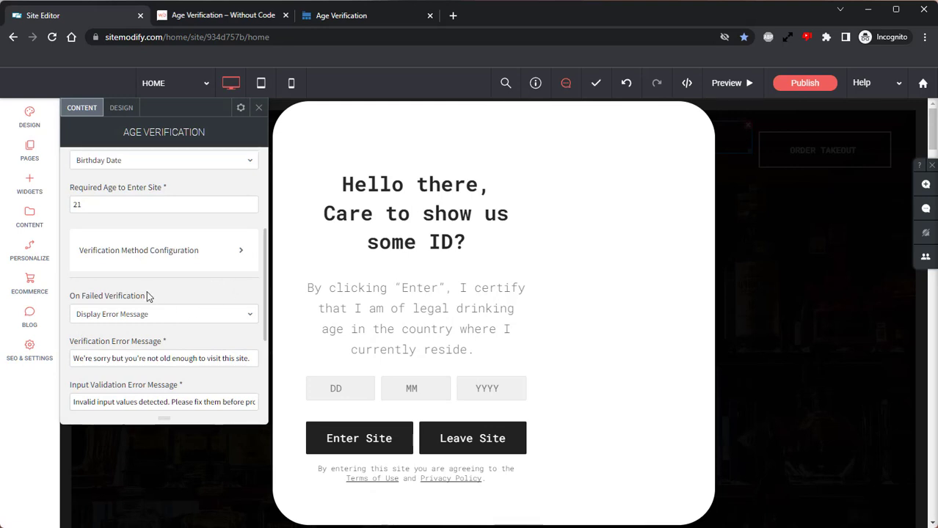
Step: Review the failed-verification options and the redirect and Show Only Once settings, keeping Display Error Message selected
left_click(142, 317)
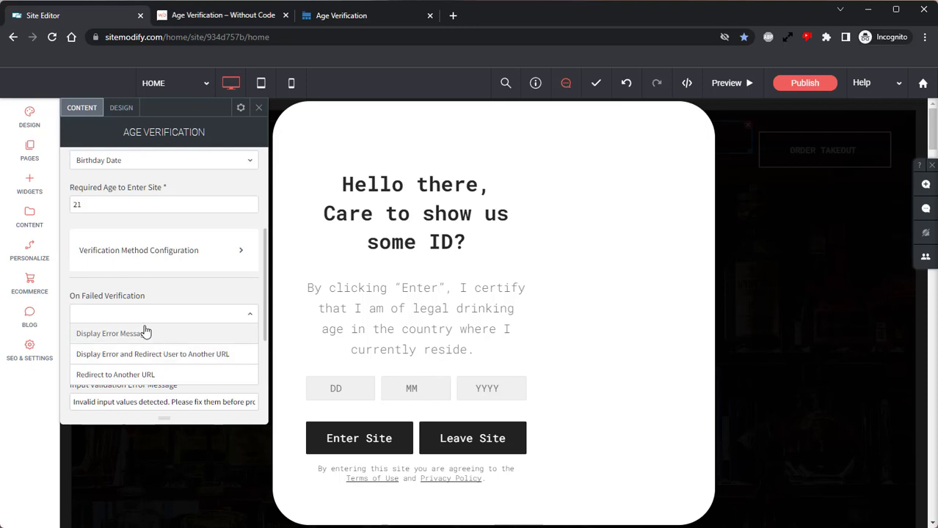
left_click(144, 332)
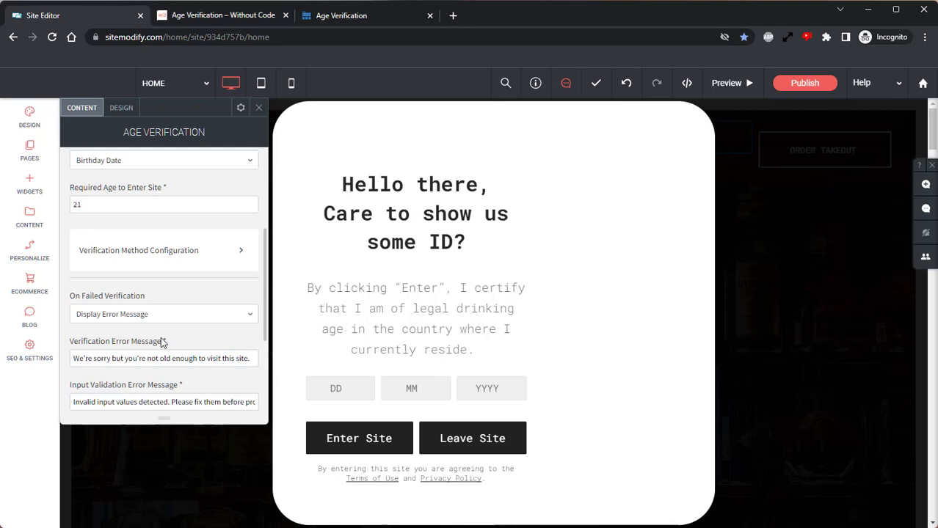
scroll(162, 341, "down", 3)
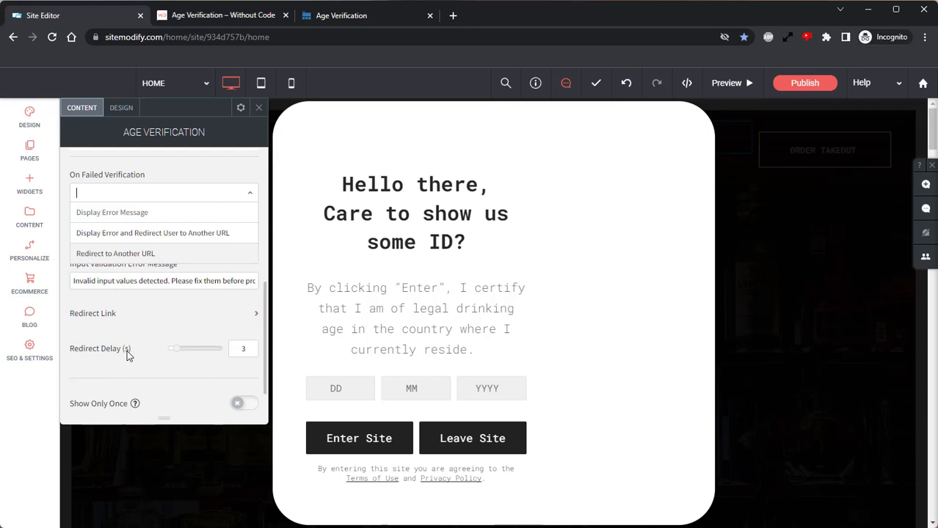
mouse_move(135, 405)
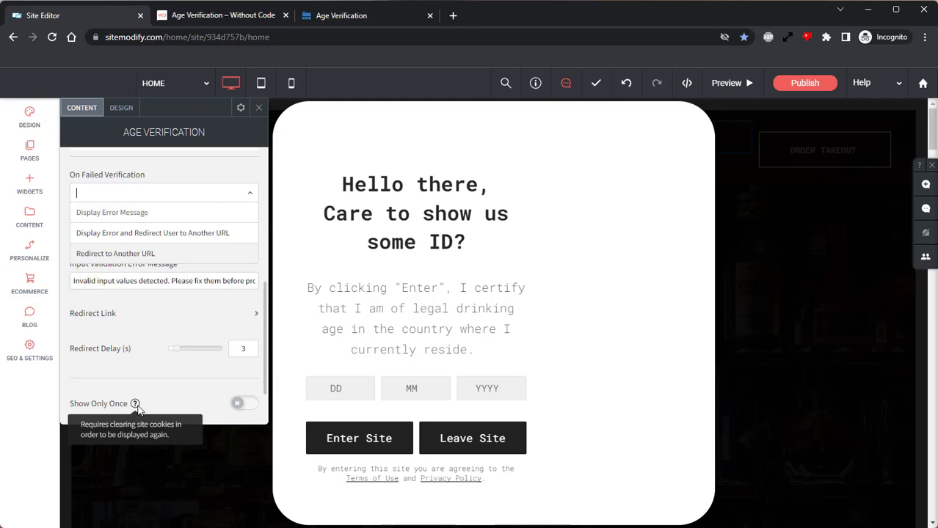
left_click(157, 397)
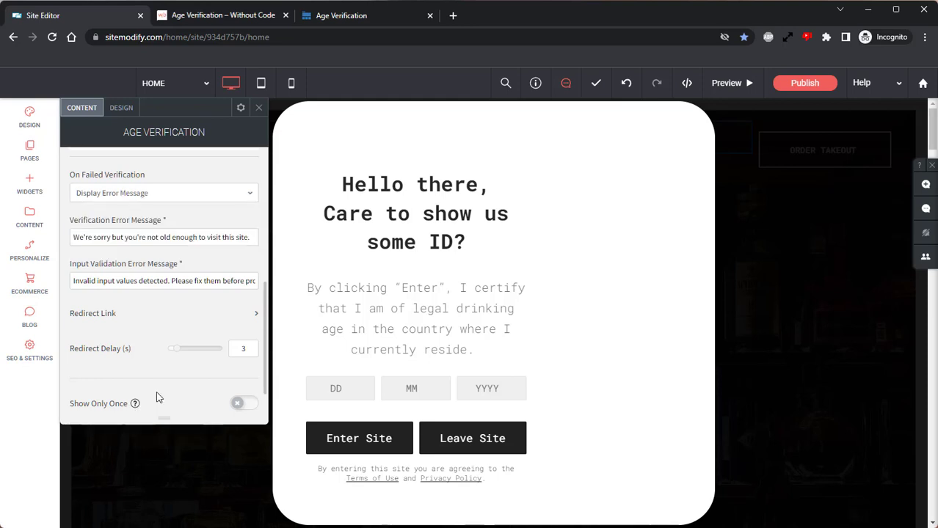
Step: Set the black-and-white bar crowd photo pexels-photo-274192.jpeg as the widget's overlay background image
left_click(134, 112)
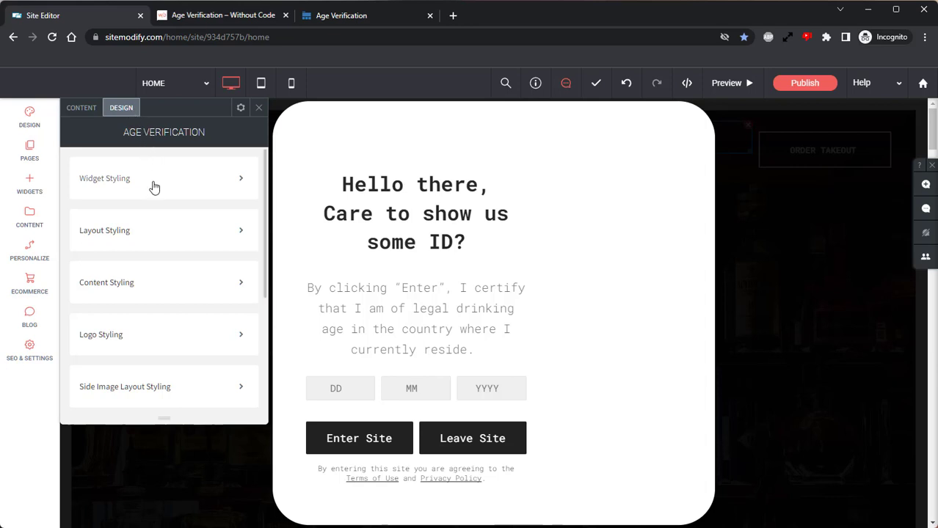
left_click(246, 182)
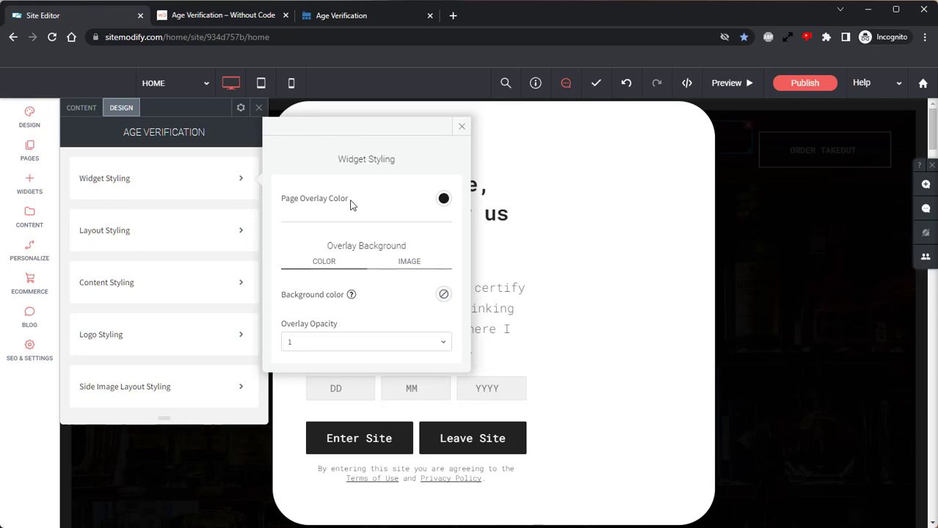
left_click(410, 267)
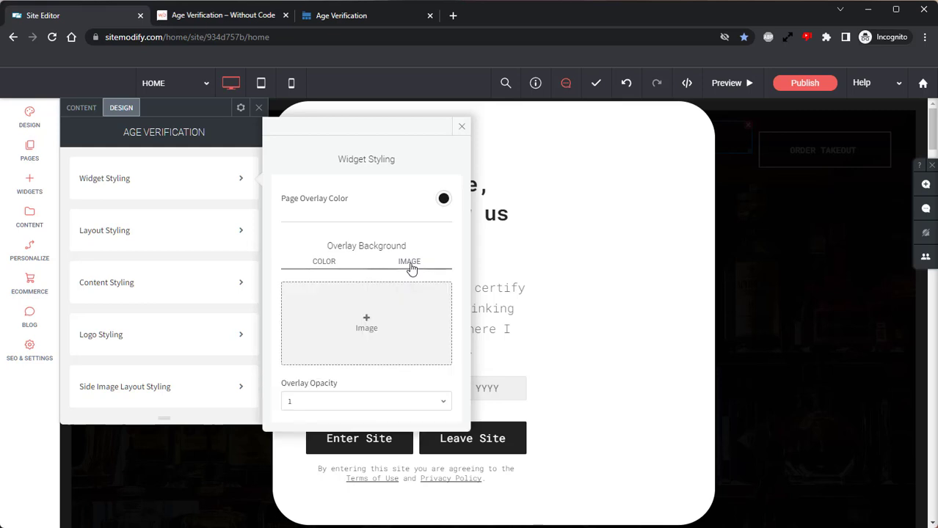
left_click(365, 323)
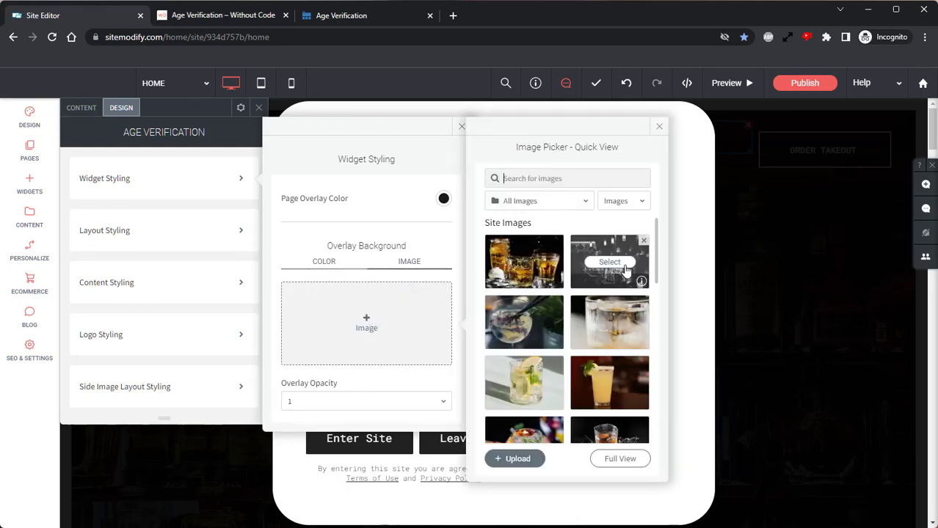
left_click(622, 269)
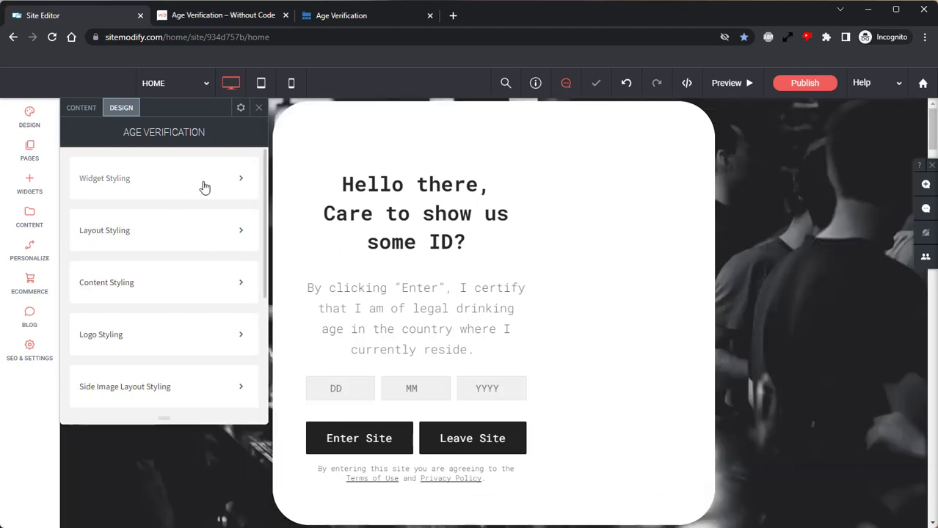
Step: Change the widget's page overlay color to a bright pink
left_click(205, 188)
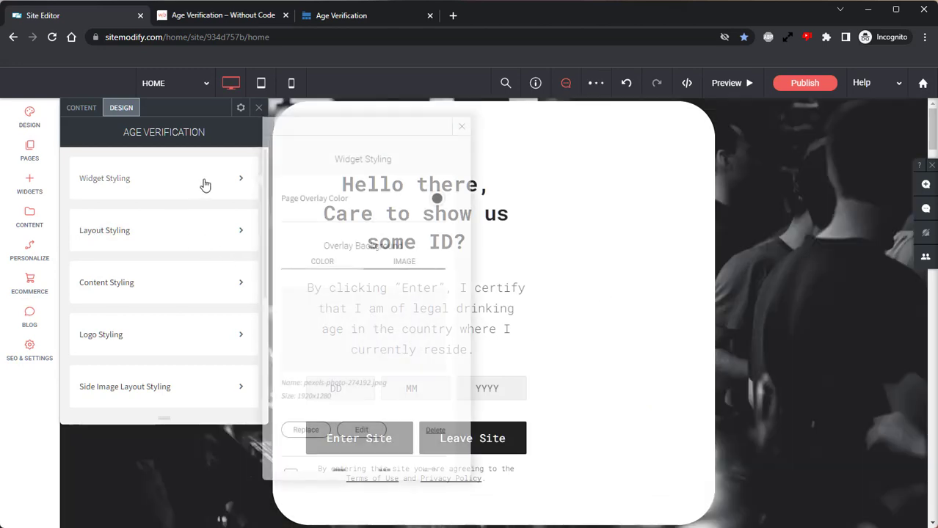
left_click(437, 199)
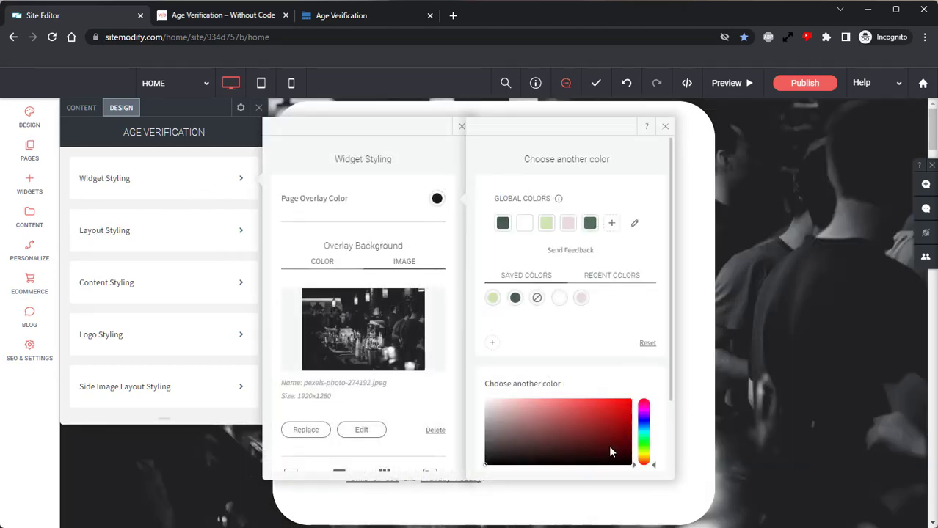
left_click_drag(648, 428, 644, 405)
left_click(561, 398)
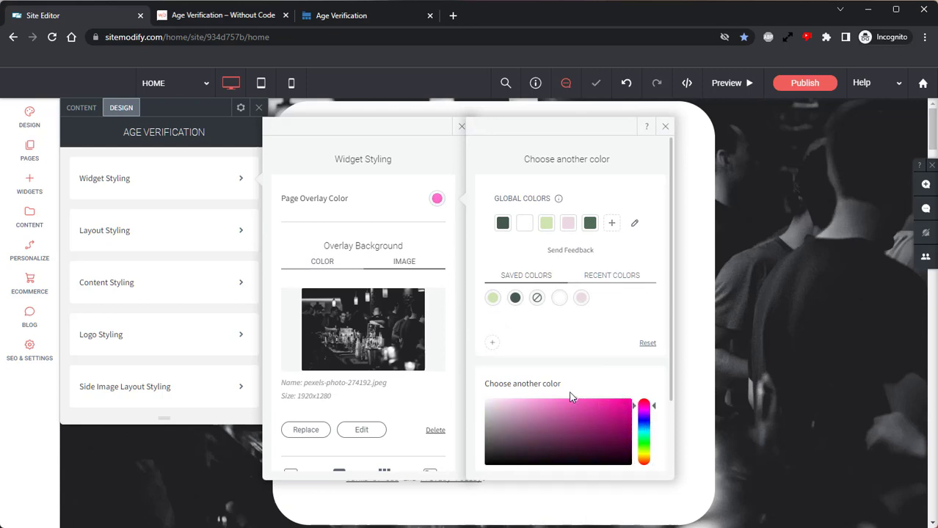
left_click(665, 126)
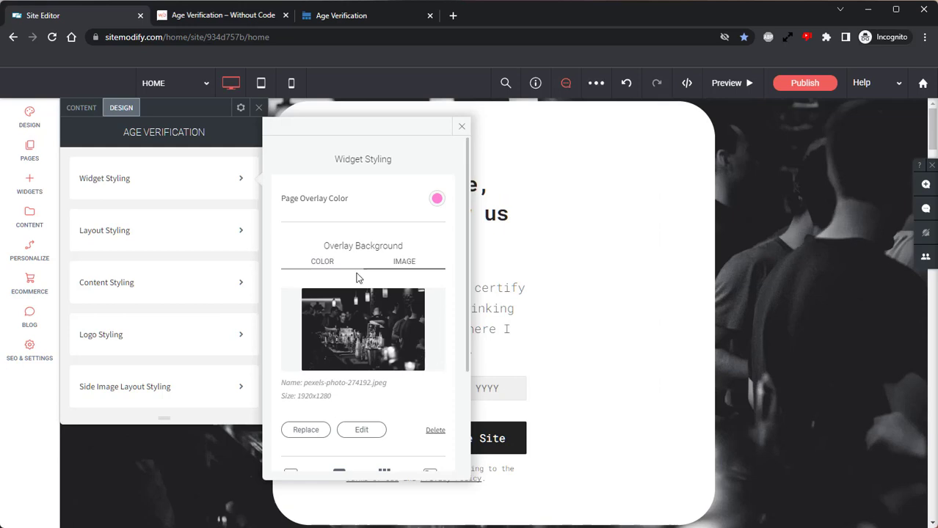
Step: Set the overlay opacity in the widget styling to 0.5
scroll(352, 220, "down", 3)
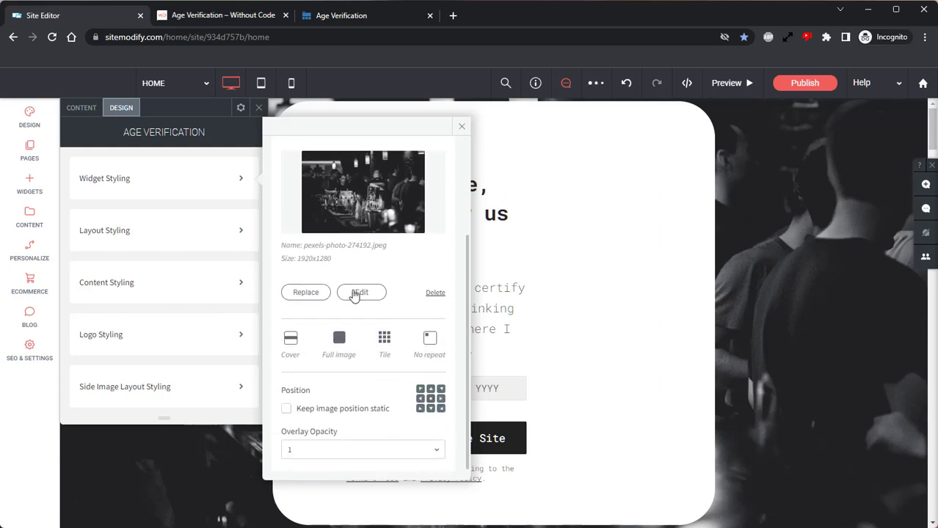
left_click(345, 456)
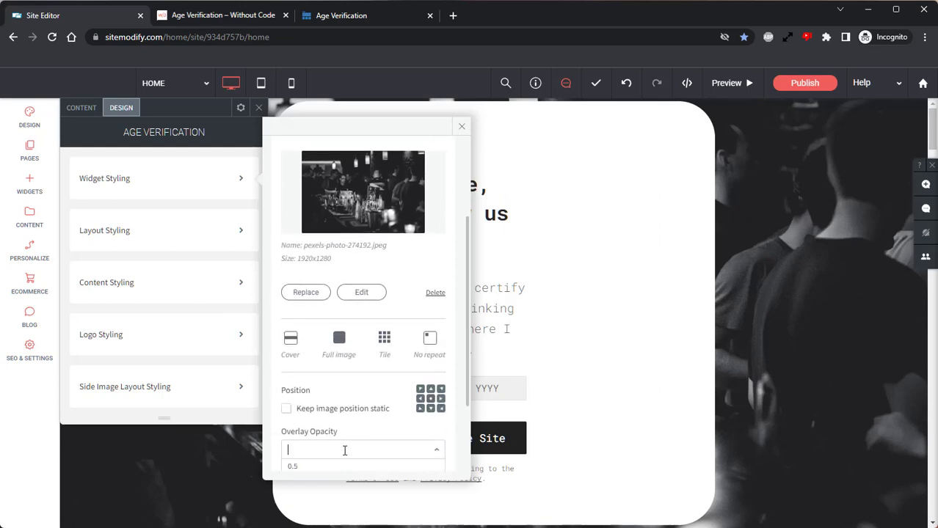
scroll(351, 411, "down", 2)
left_click(336, 361)
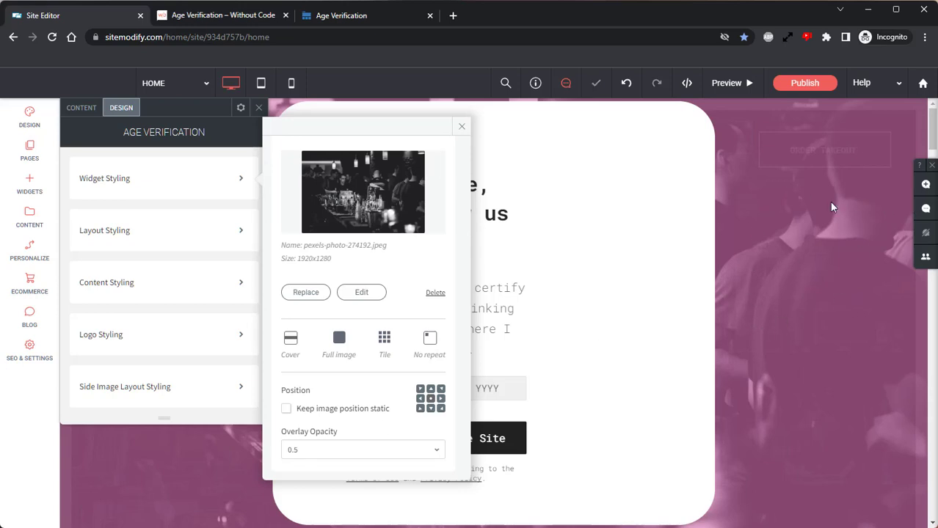
Step: Delete the overlay background image and set the page overlay color to near-black
scroll(367, 334, "up", 3)
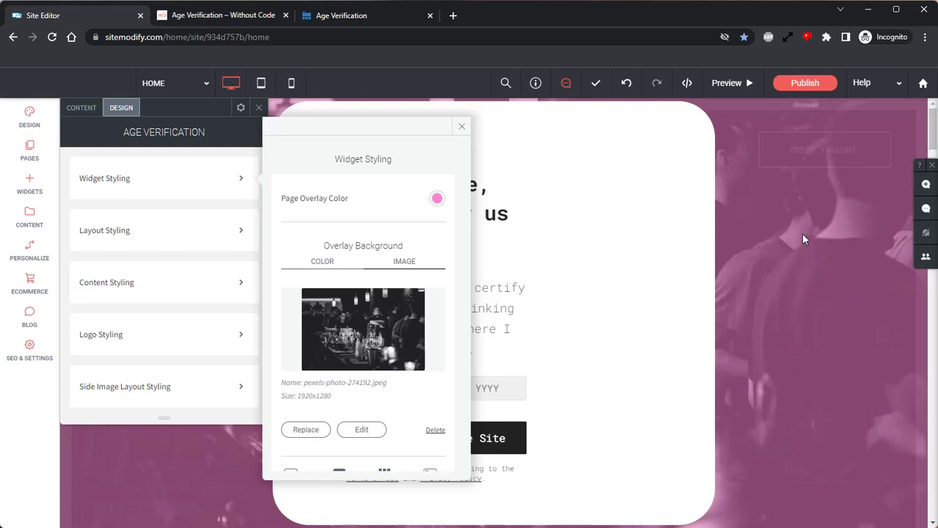
left_click(434, 431)
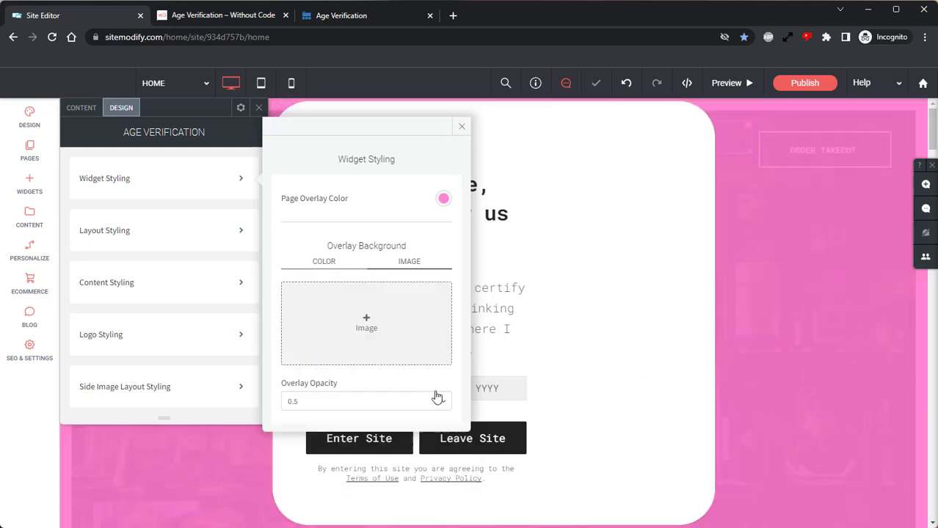
left_click(444, 199)
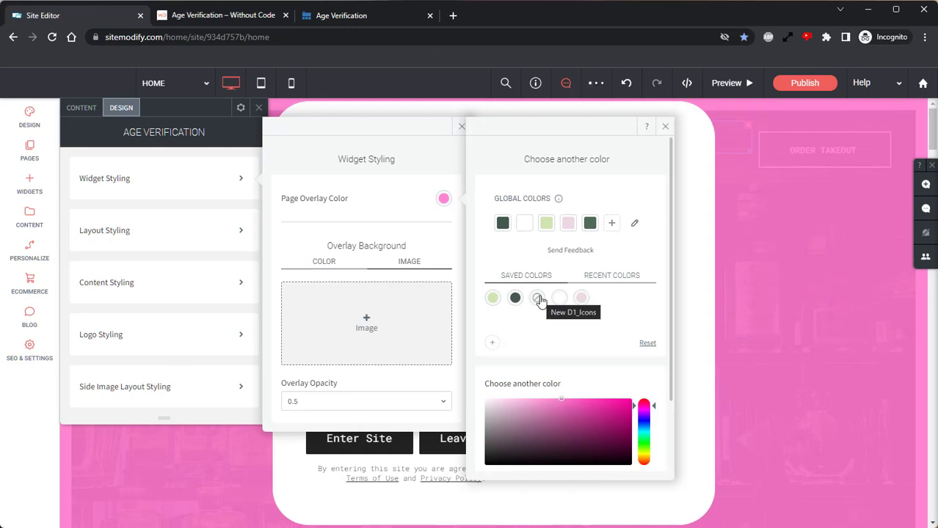
mouse_move(503, 446)
left_mouse_down()
mouse_move(461, 500)
mouse_move(435, 241)
mouse_move(499, 441)
mouse_move(491, 477)
mouse_move(495, 462)
left_mouse_up()
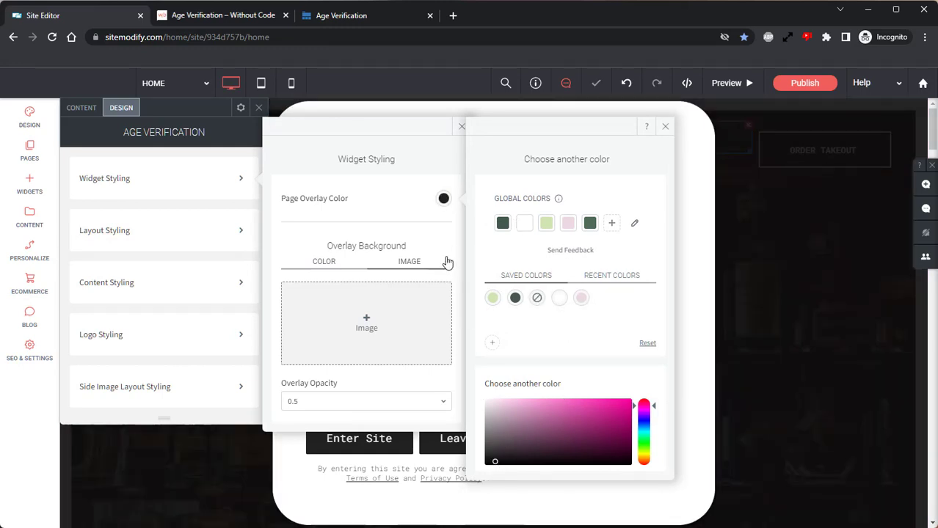
Step: Set the whiskey glasses photo pexels-photo-602750.jpeg as the overlay background image and reopen the widget styling
left_click(362, 331)
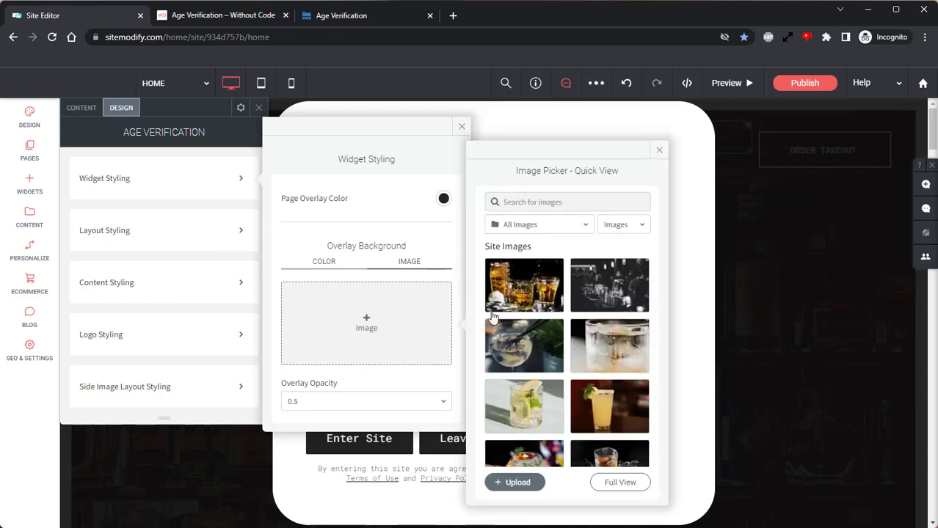
left_click(533, 290)
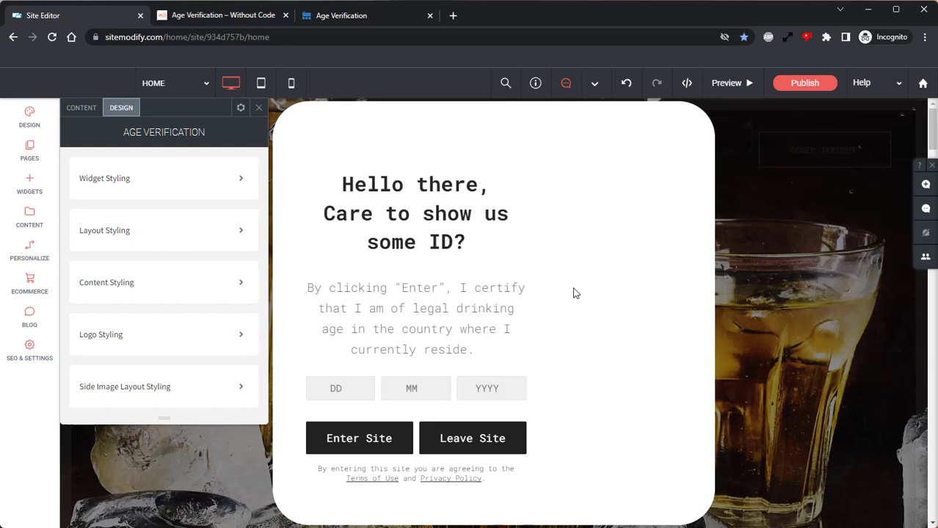
left_click(245, 182)
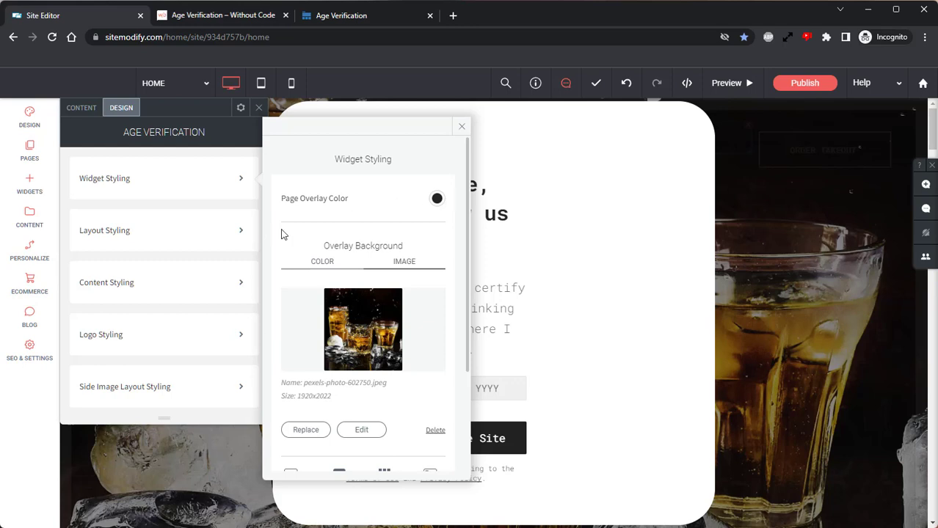
Step: Set the popup's layout width to 900 px and close the layout styling
left_click(190, 232)
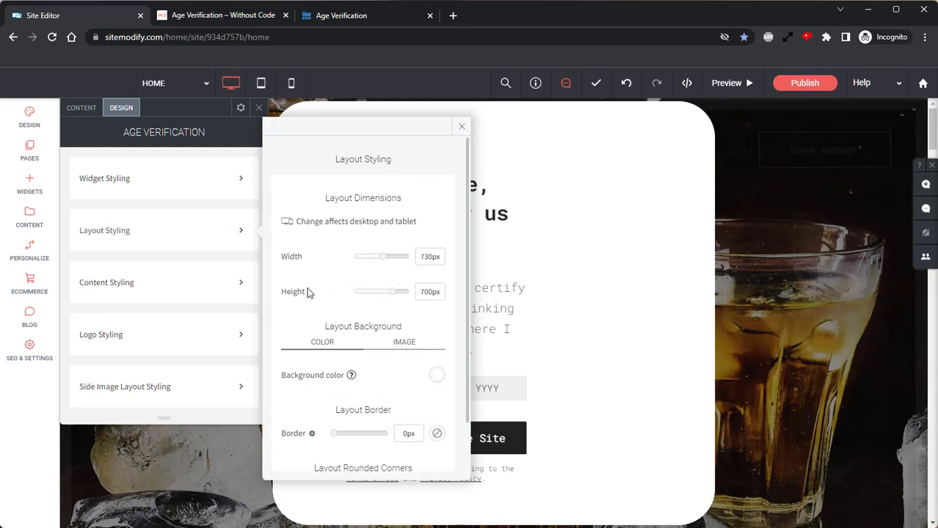
double_click(444, 256)
type("8")
key("BackSpace")
type("900")
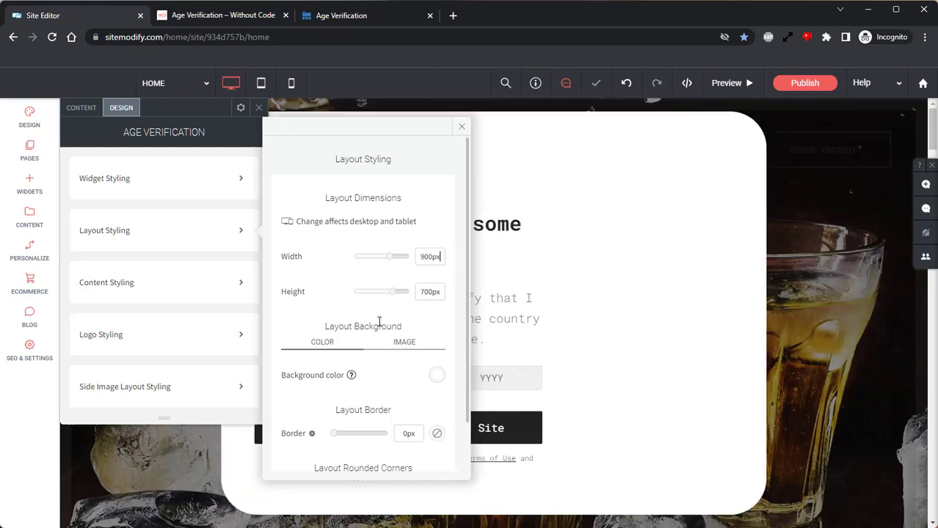
scroll(379, 314, "down", 1)
left_click(462, 127)
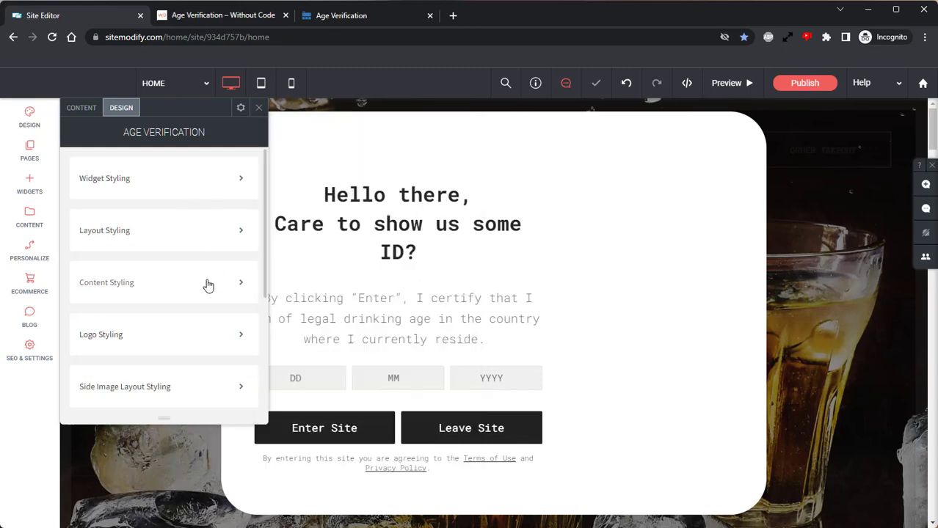
scroll(207, 287, "down", 1)
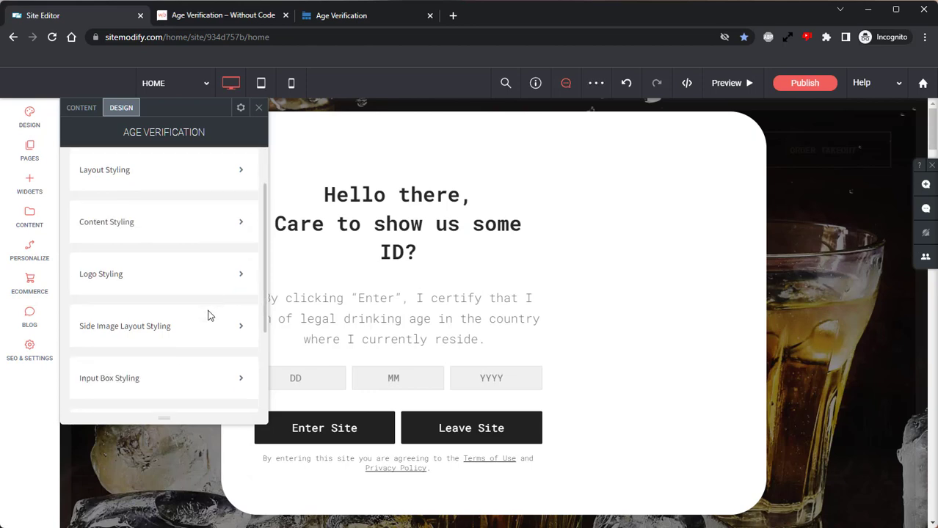
Step: Set the liquor shelf photo pexels-photo-1283219.jpeg as the popup's side image background
left_click(174, 328)
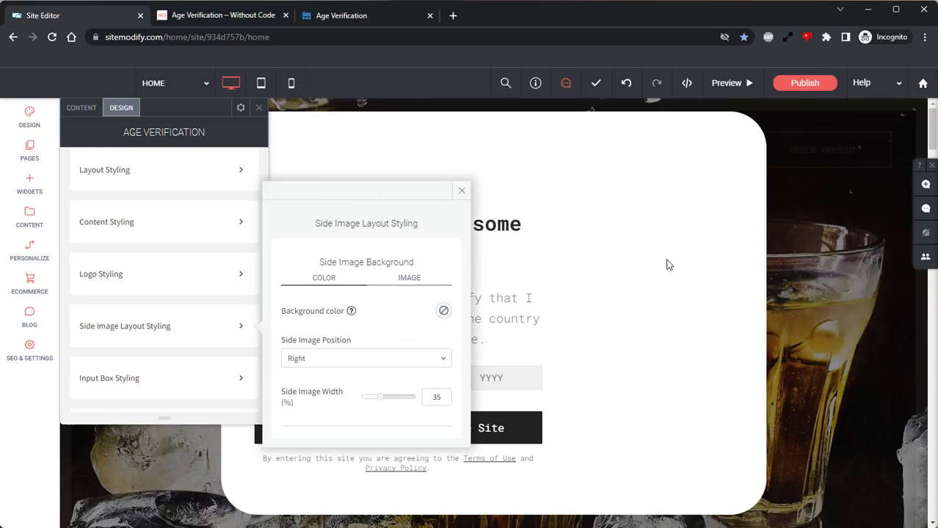
left_click(415, 281)
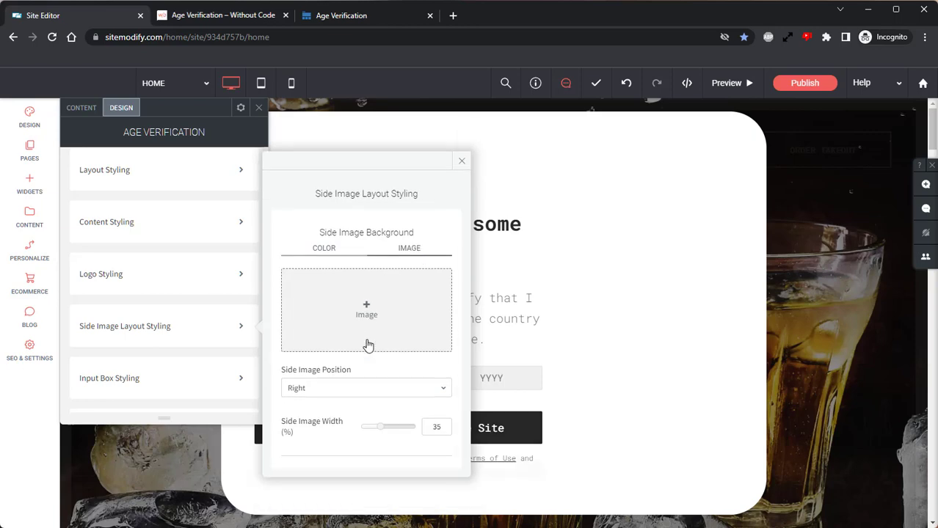
left_click(366, 343)
scroll(521, 312, "down", 3)
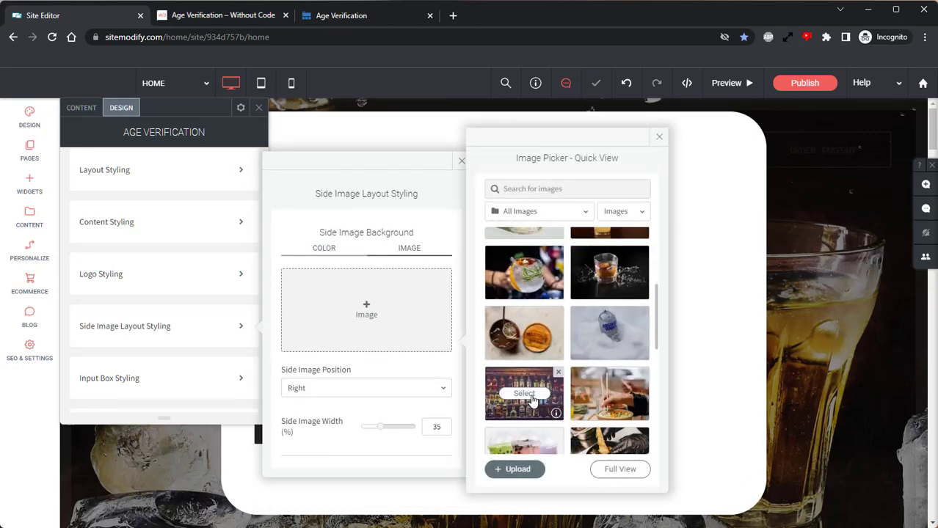
left_click(529, 393)
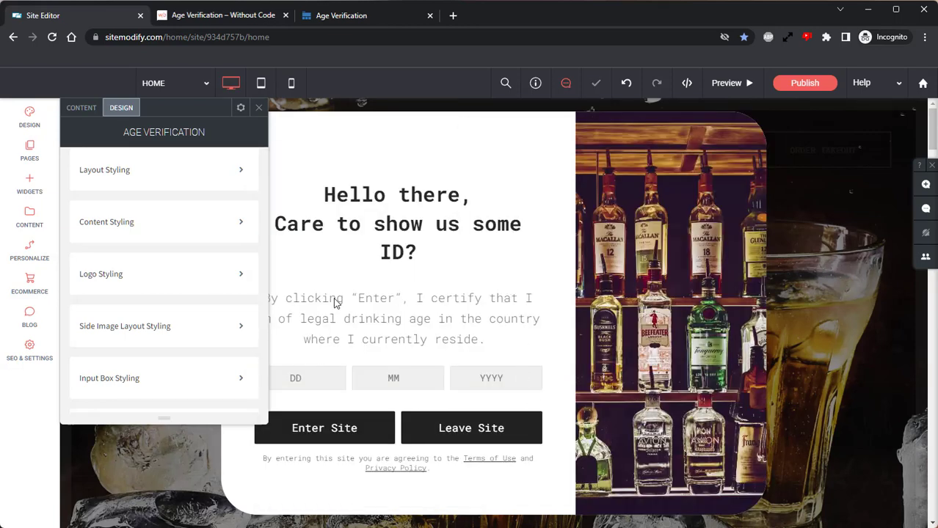
Step: Set the side image position to Left and close the side image styling
left_click(189, 328)
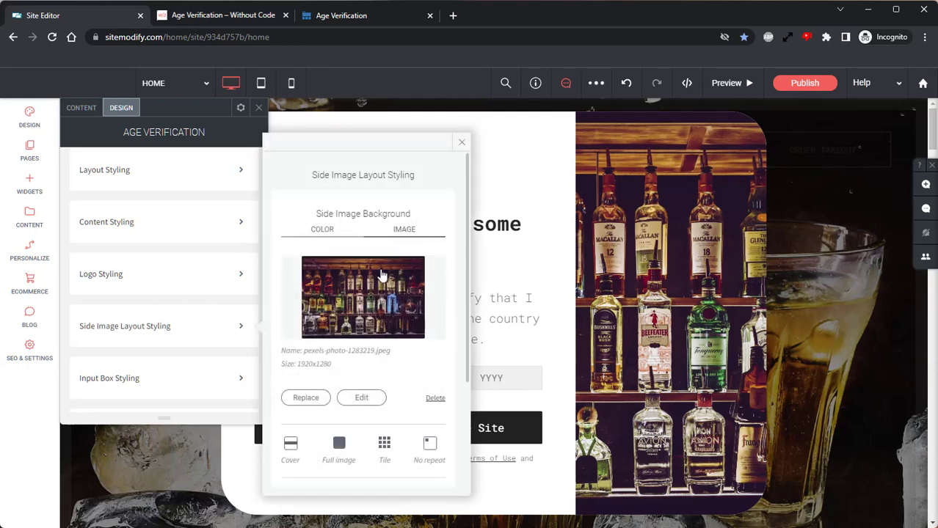
scroll(374, 230, "down", 2)
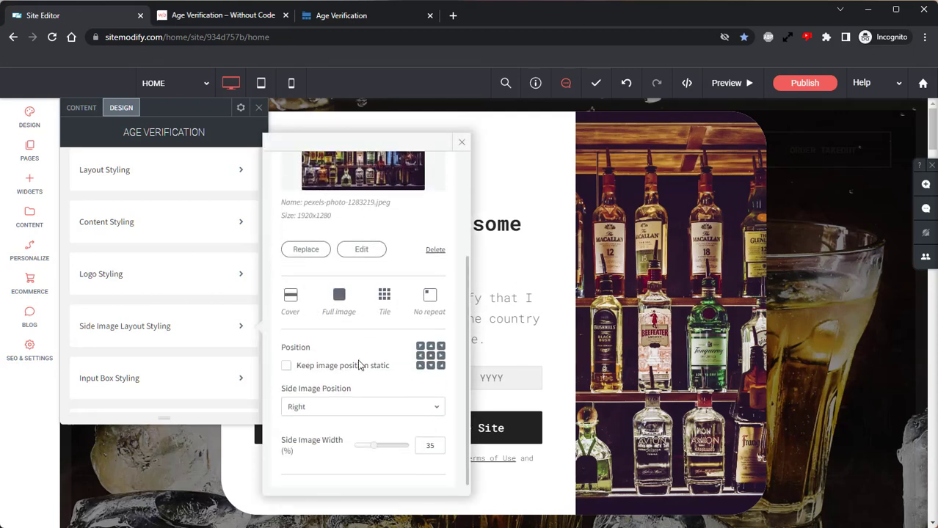
left_click(435, 408)
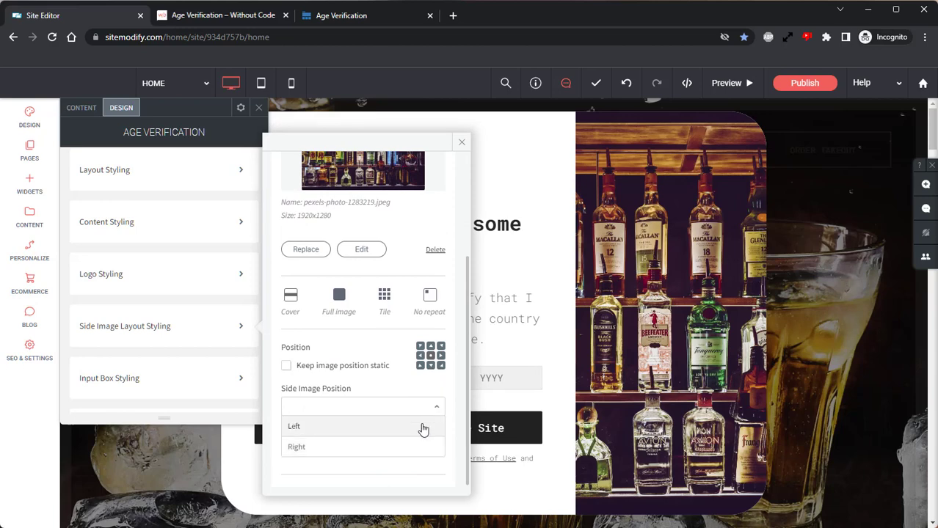
left_click(424, 428)
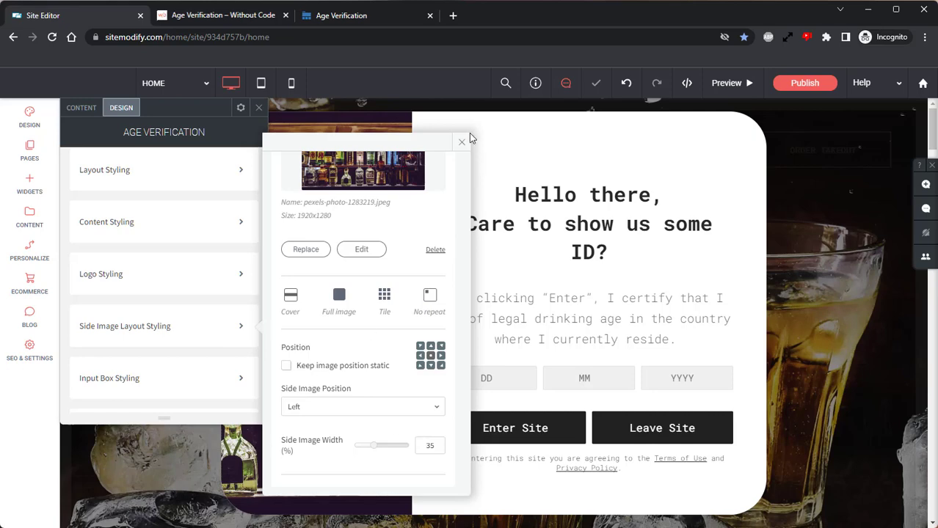
left_click(462, 141)
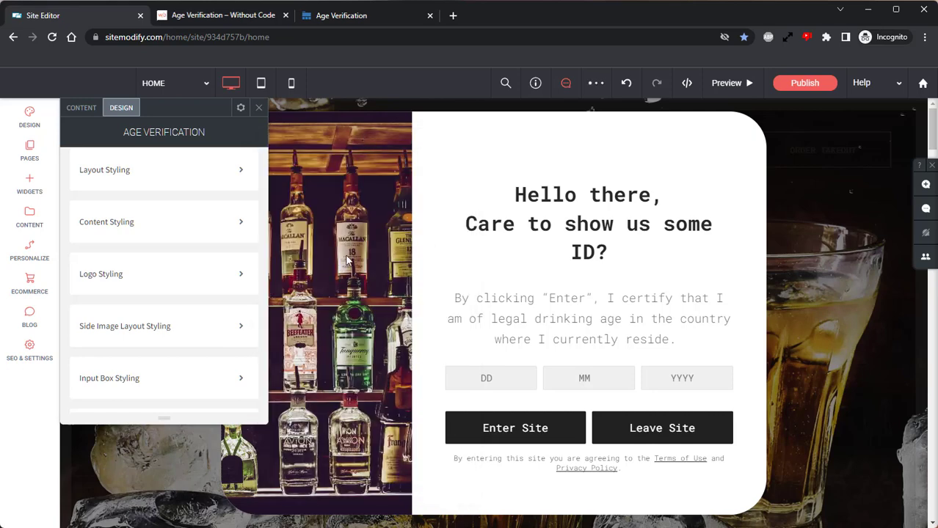
Step: Set the side image position to Right and its width to 50%, and close the side image styling
left_click(162, 330)
scroll(360, 352, "down", 4)
left_click(366, 417)
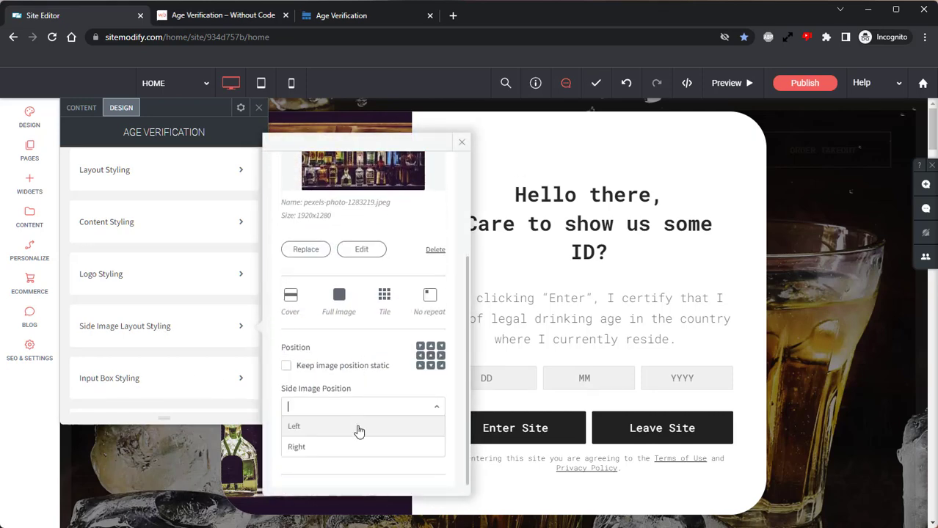
left_click(342, 444)
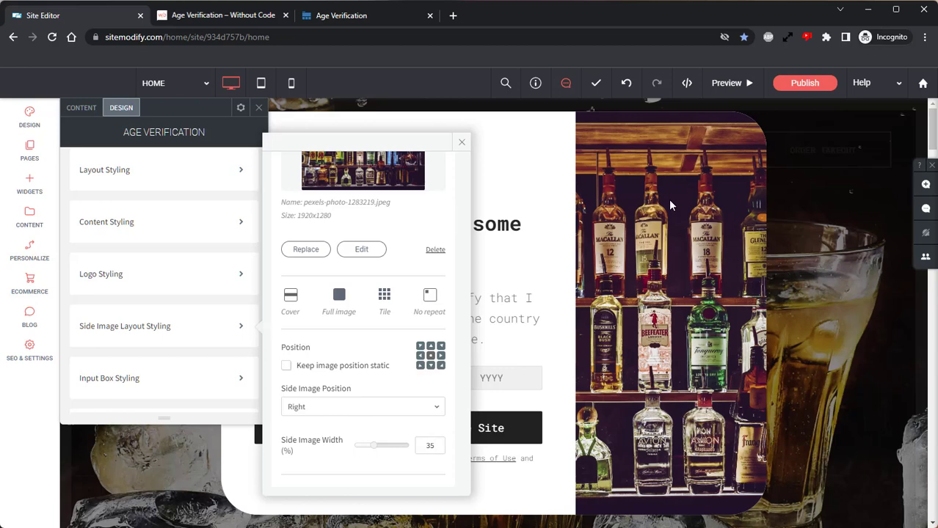
double_click(429, 446)
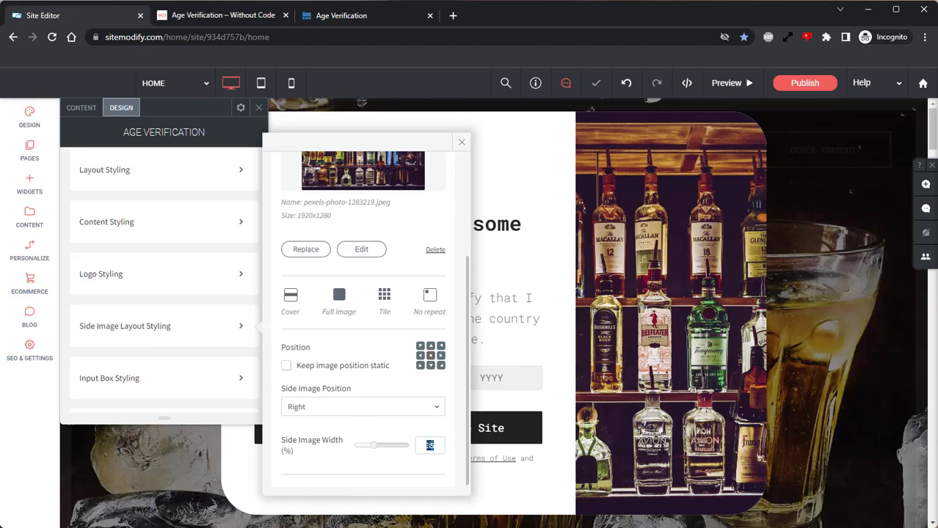
type("50")
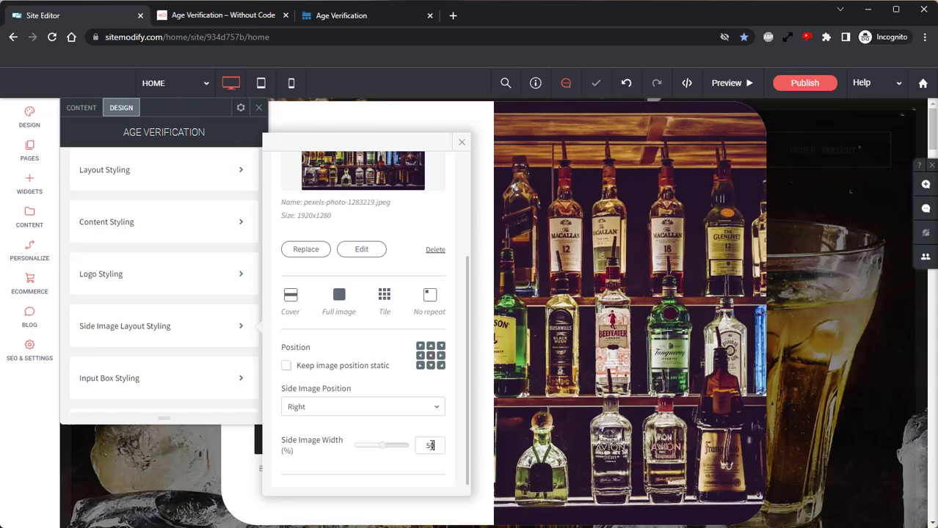
left_click(462, 142)
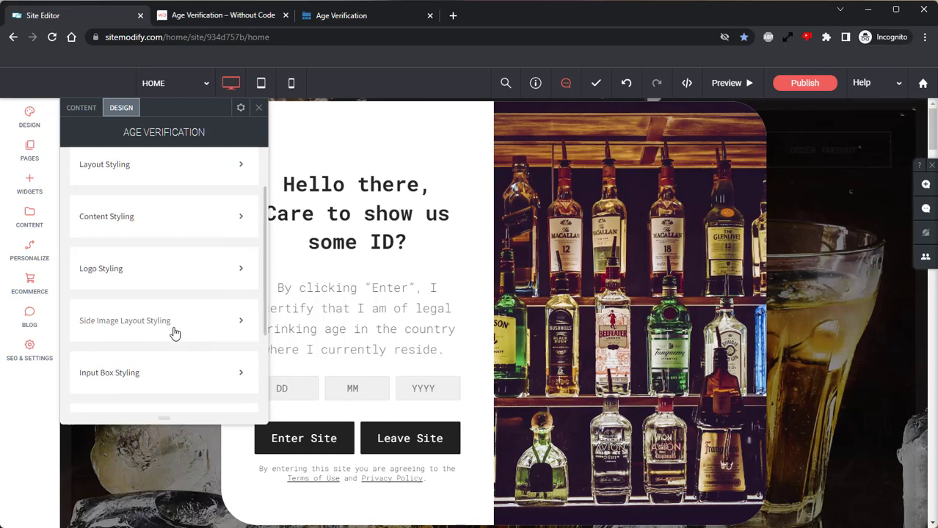
Step: Set the enter button's background color to the Primary global color in the buttons styling
scroll(176, 331, "down", 2)
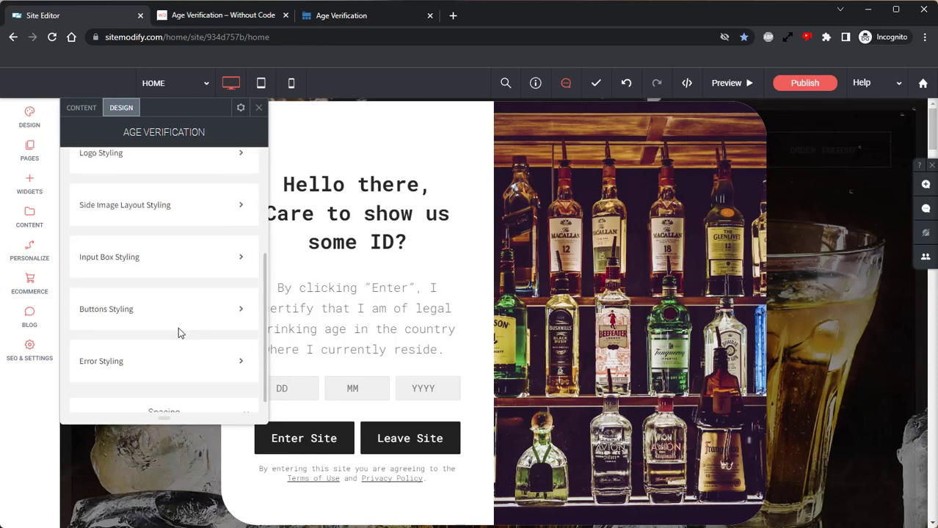
left_click(130, 312)
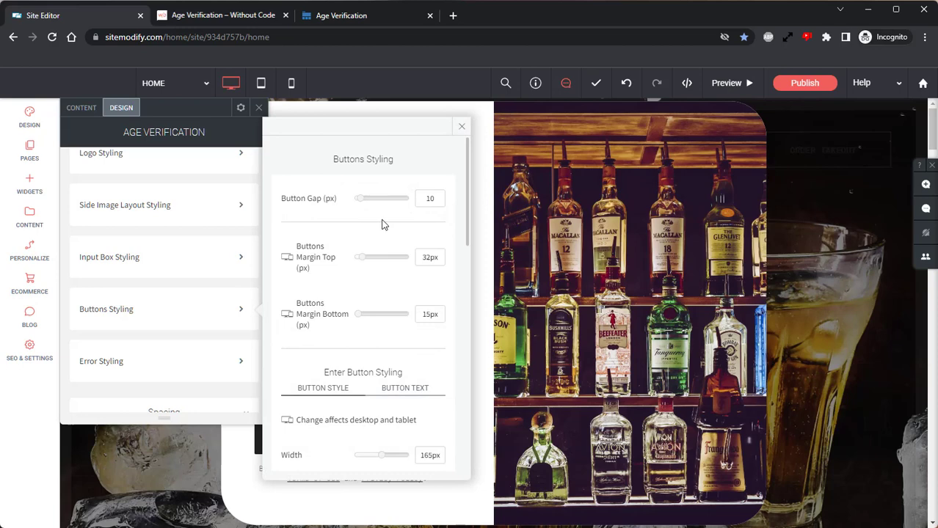
scroll(381, 224, "down", 5)
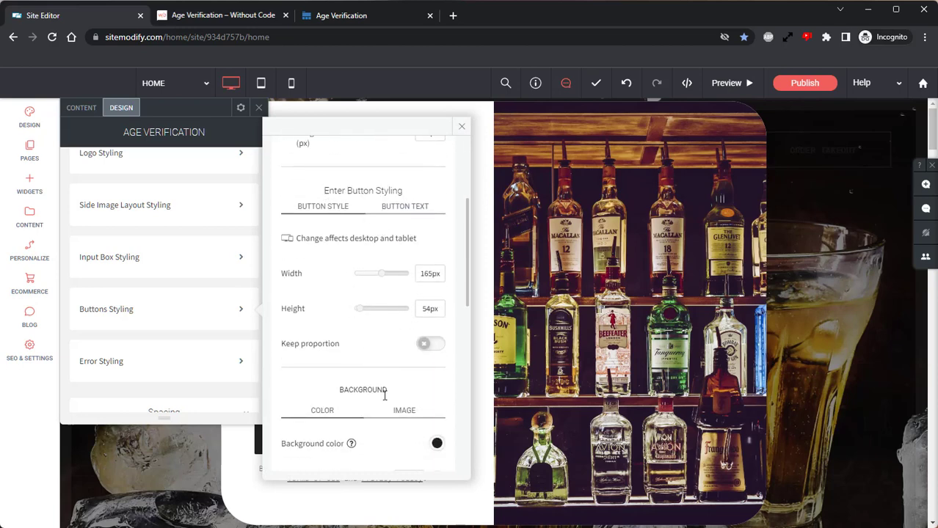
scroll(385, 396, "down", 2)
scroll(367, 377, "down", 2)
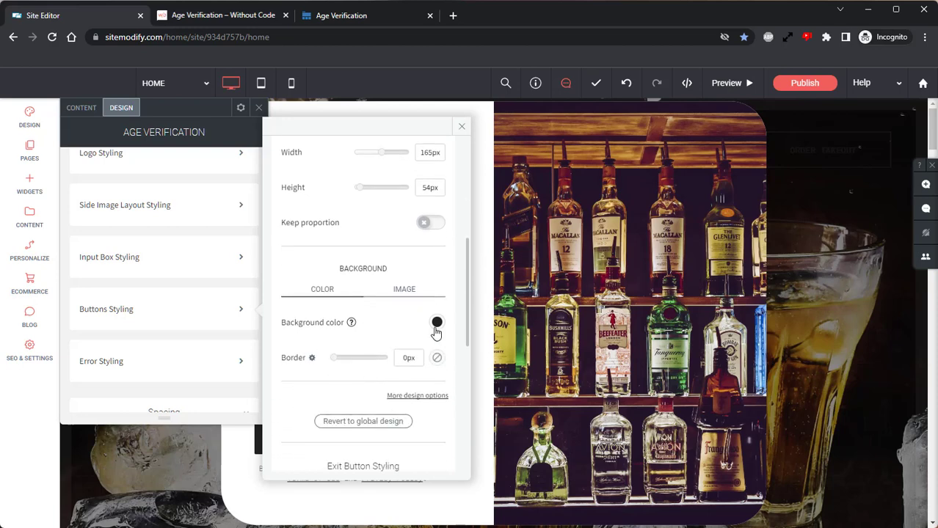
left_click(436, 326)
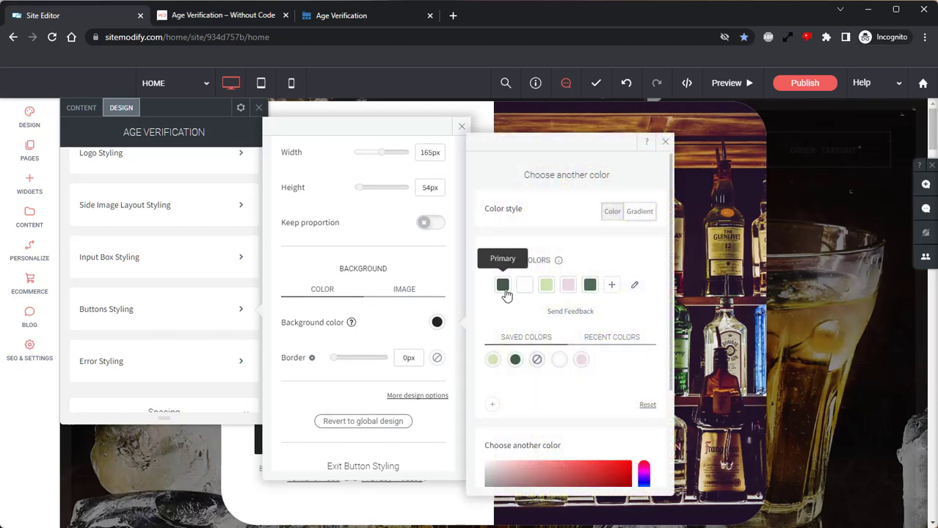
left_click(504, 286)
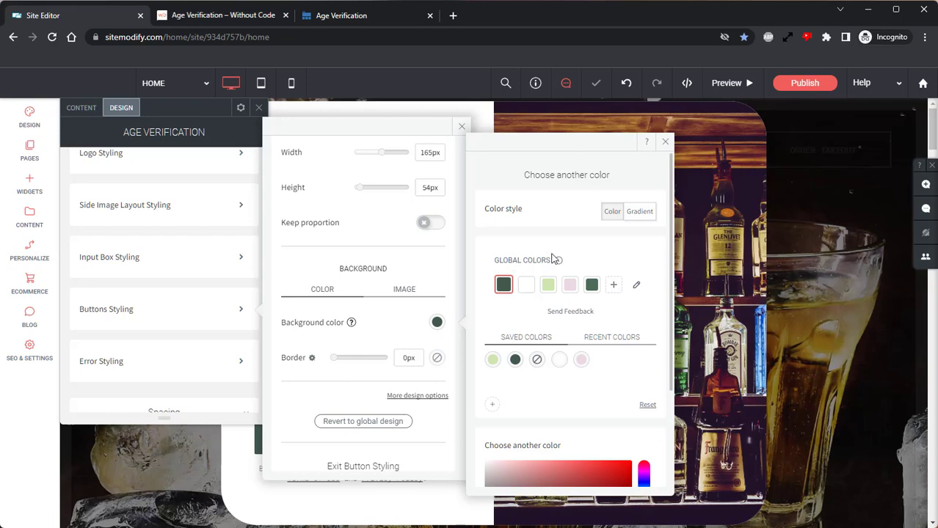
left_click(664, 141)
Step: Set the exit button's background color to global Color #5 and close the buttons styling
scroll(375, 274, "down", 1)
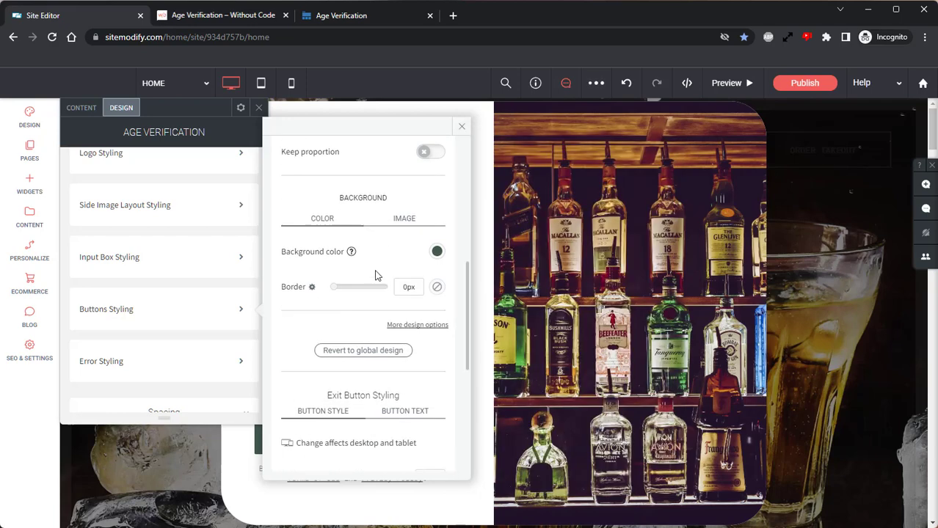
scroll(375, 275, "down", 2)
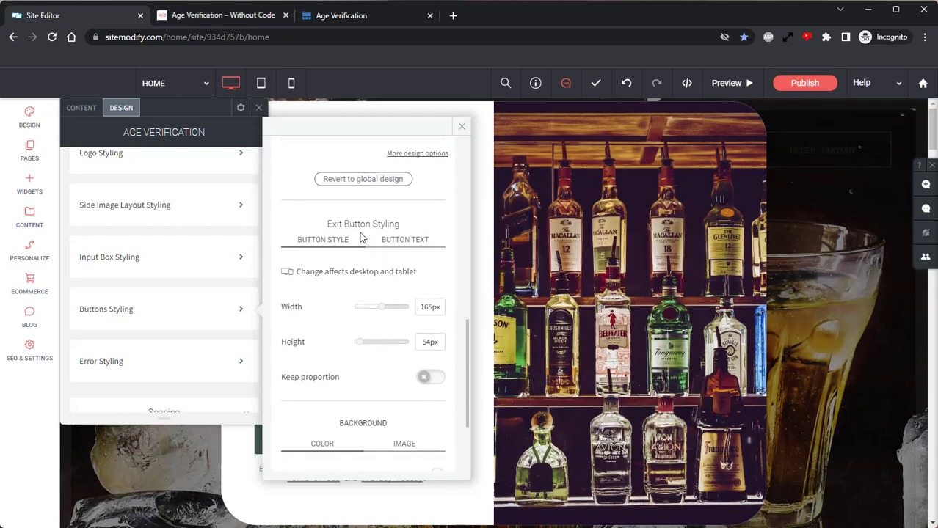
scroll(359, 237, "down", 1)
left_click(436, 417)
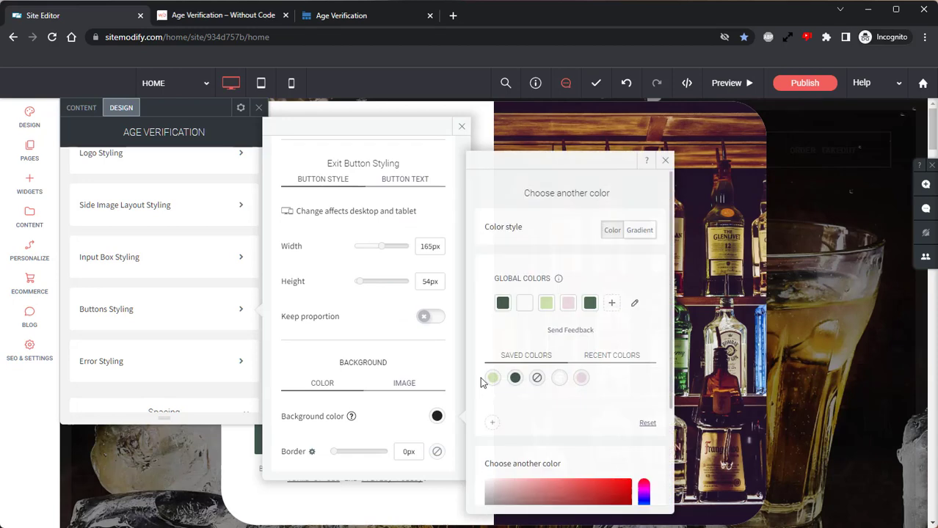
left_click(591, 306)
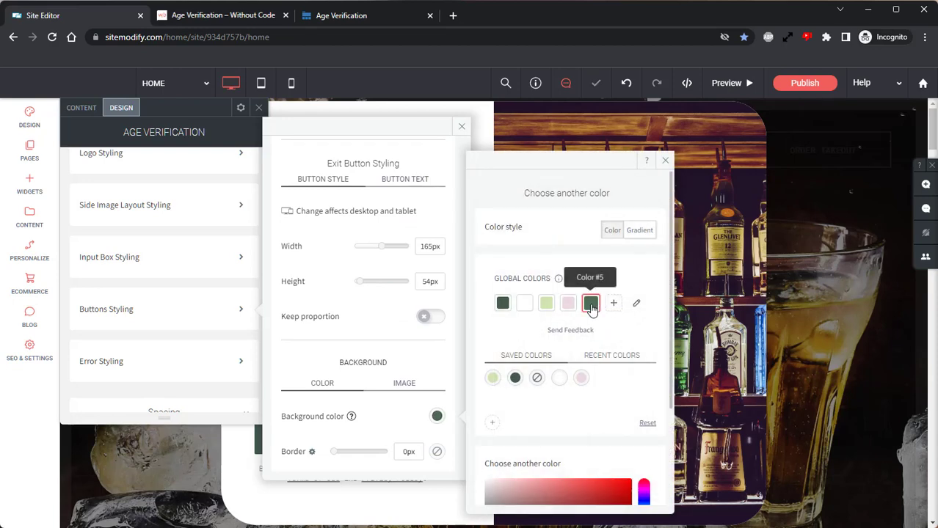
left_click(666, 161)
left_click(461, 127)
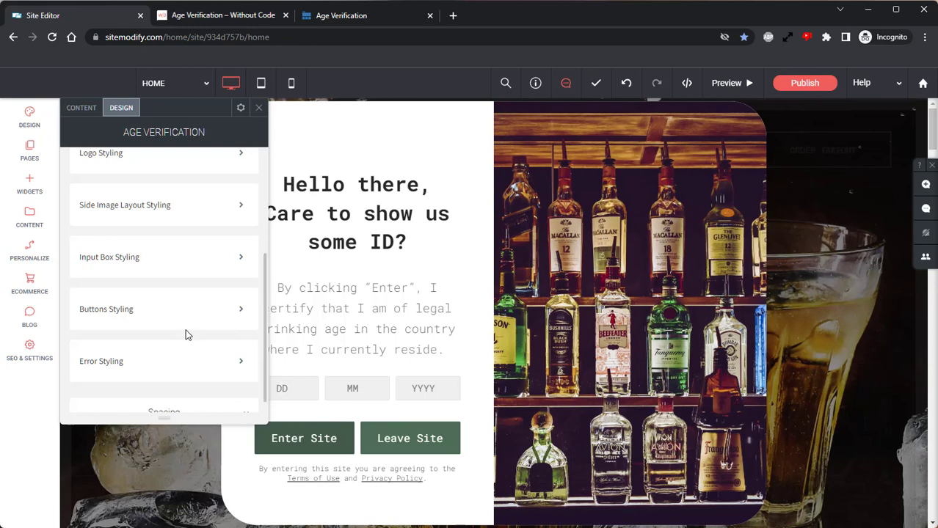
Step: Move the widget settings slightly aside and enable the error preview in the editor from the error styling
scroll(186, 334, "down", 1)
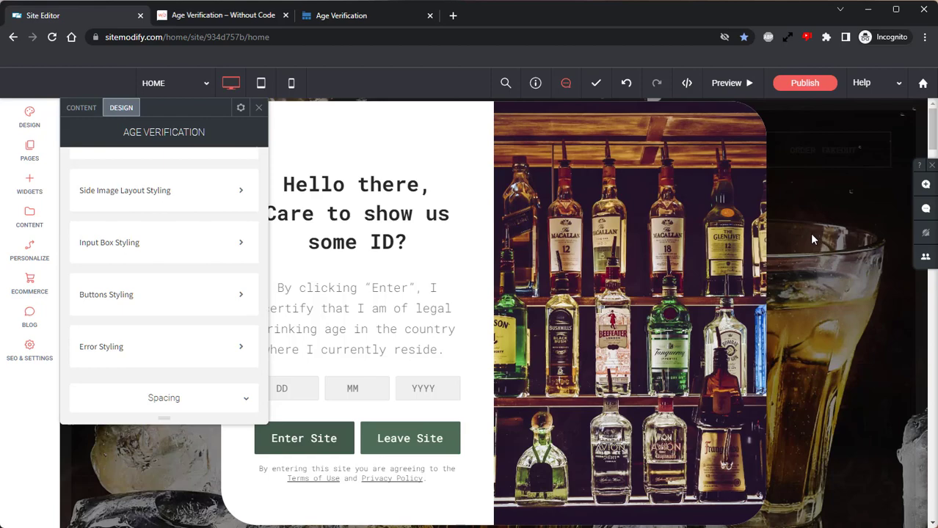
left_click_drag(254, 126, 264, 162)
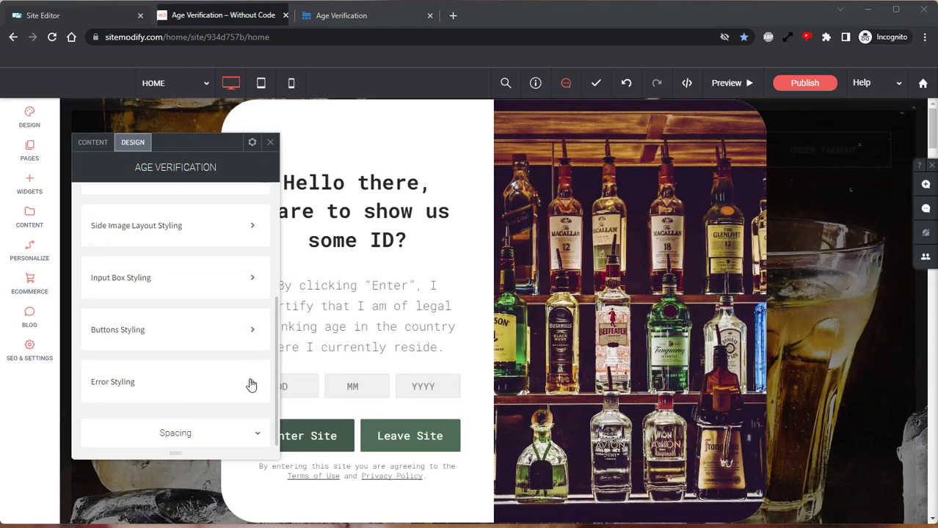
left_click(251, 383)
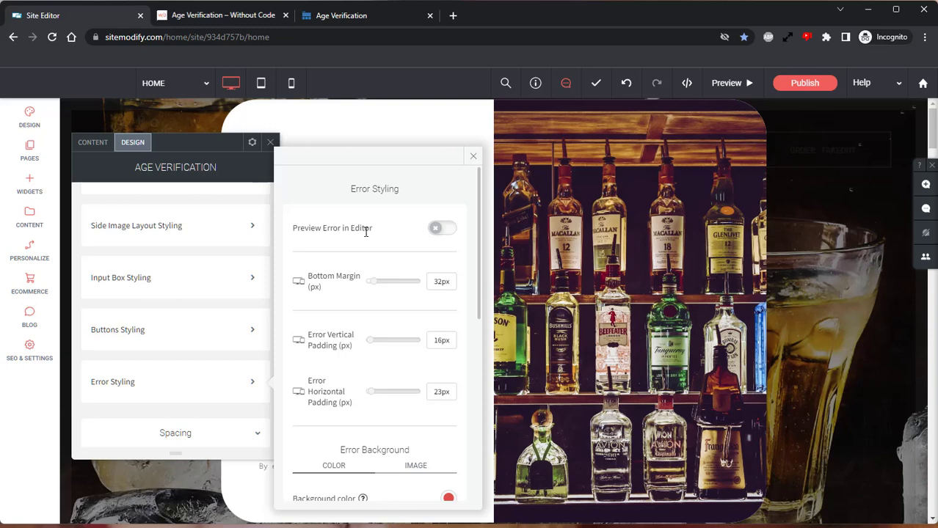
left_click(439, 228)
left_click(472, 158)
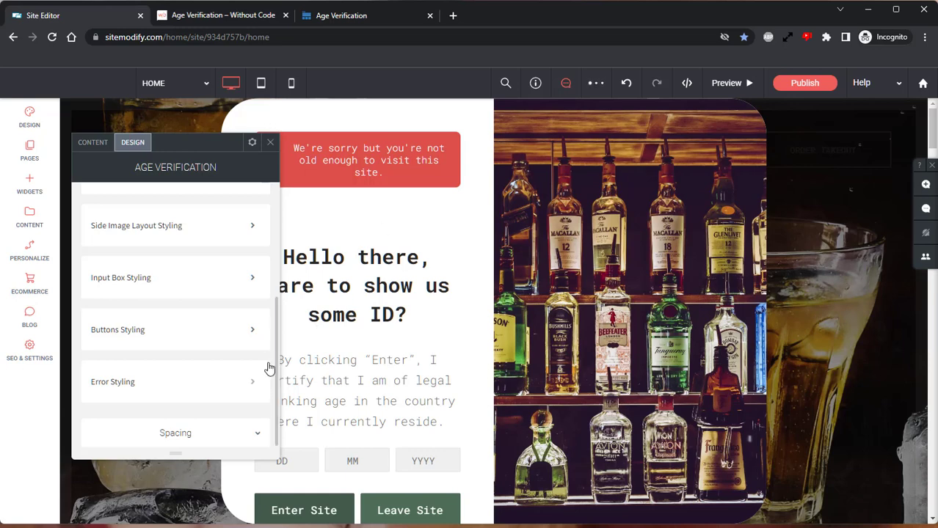
Step: Disable the error preview in the editor and close the error styling
left_click(265, 375)
left_click(444, 232)
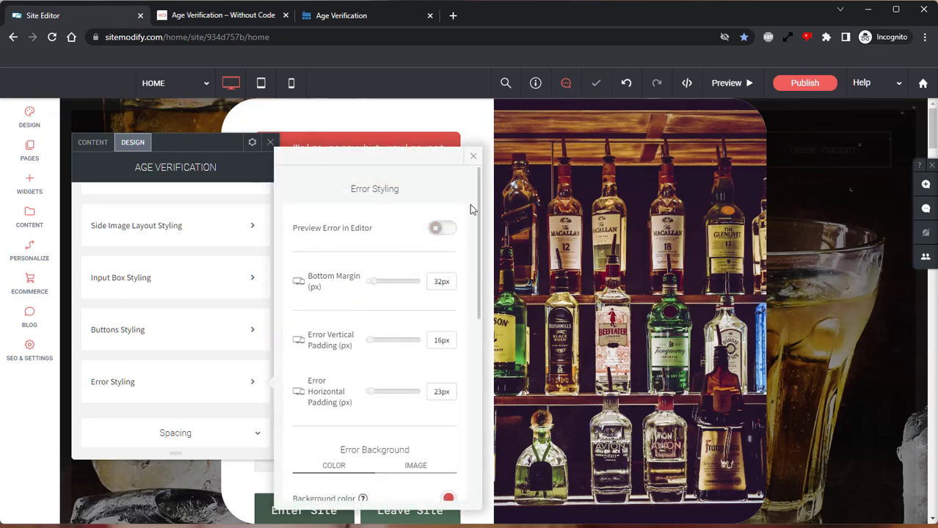
left_click(474, 156)
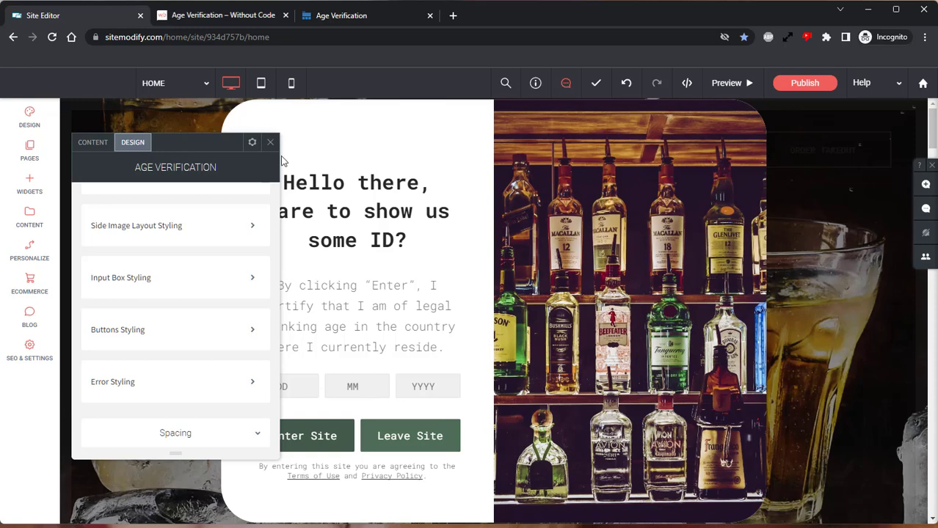
left_click(94, 142)
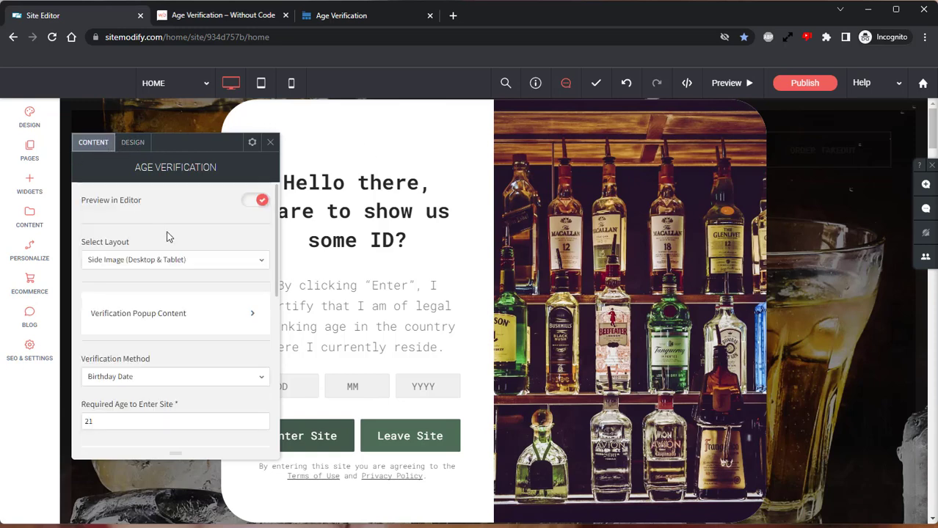
scroll(166, 237, "down", 5)
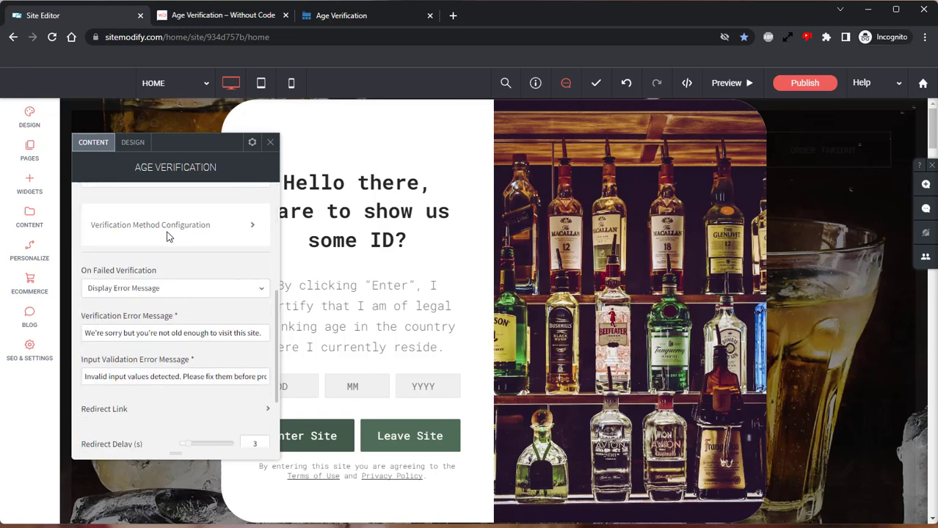
left_click(177, 233)
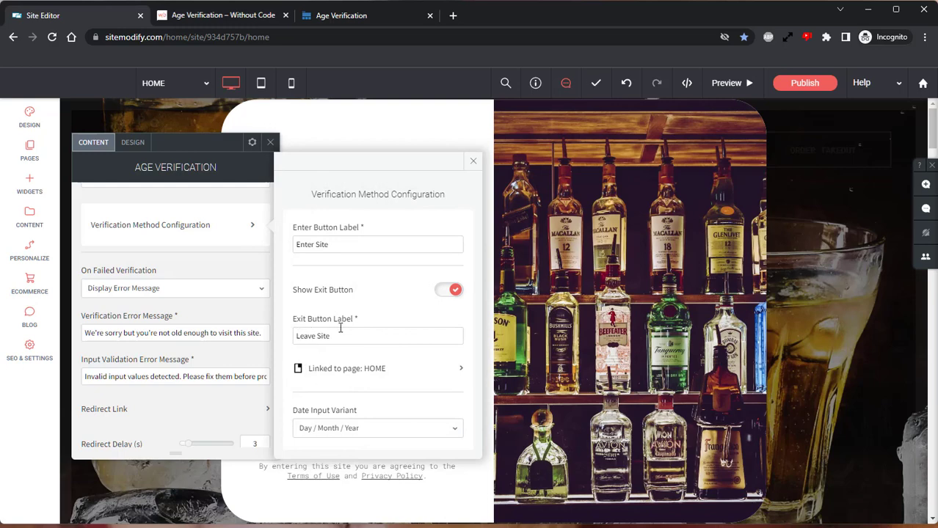
left_click(354, 376)
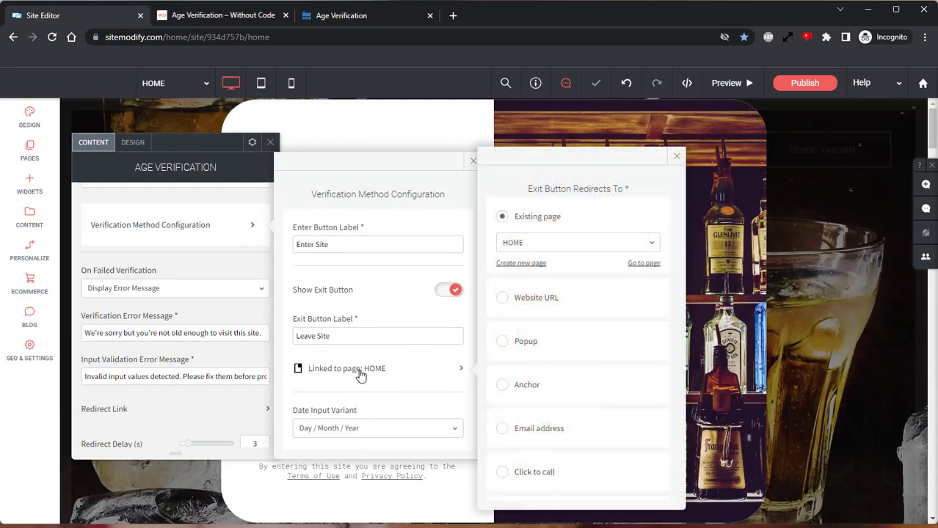
left_click(505, 297)
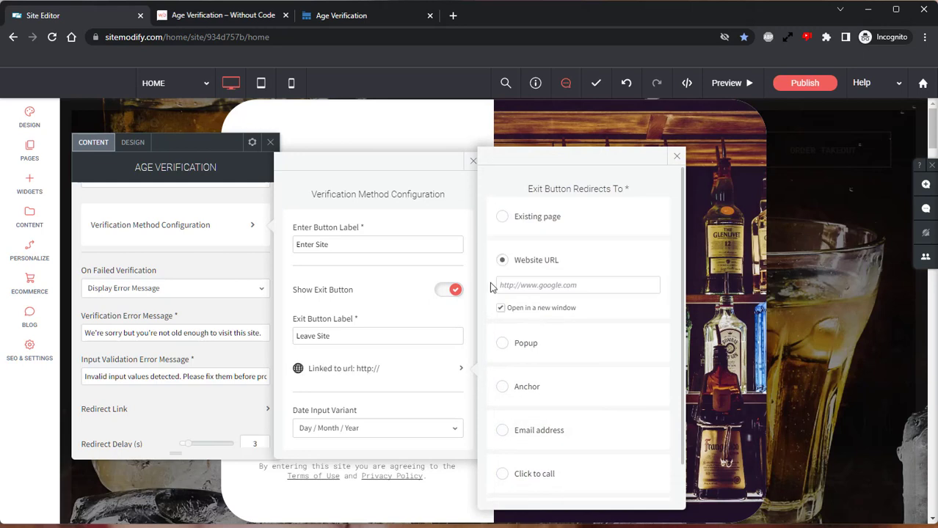
left_click(500, 285)
type("https://www.responsibility.org/")
left_click(677, 157)
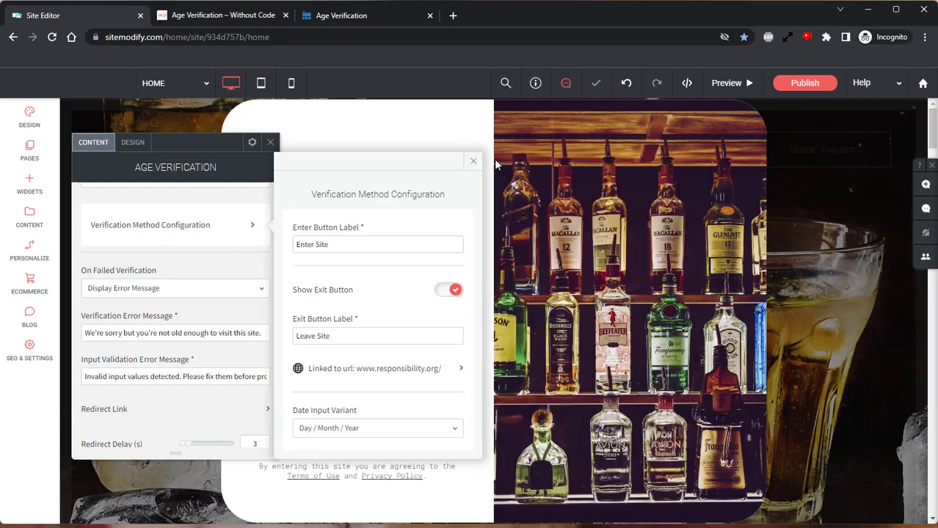
left_click(475, 163)
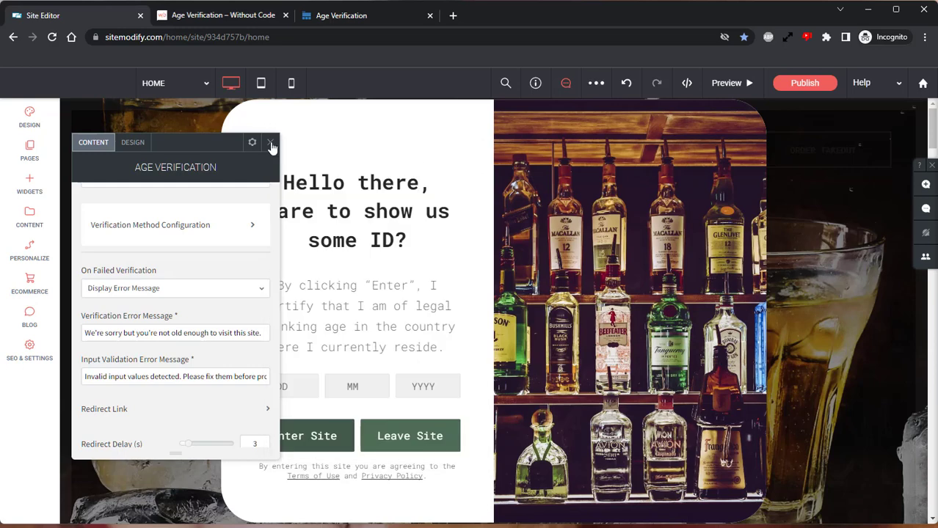
left_click(270, 143)
Step: Preview the site, copy its preview link, and open it in a new browser tab in desktop view
left_click(728, 85)
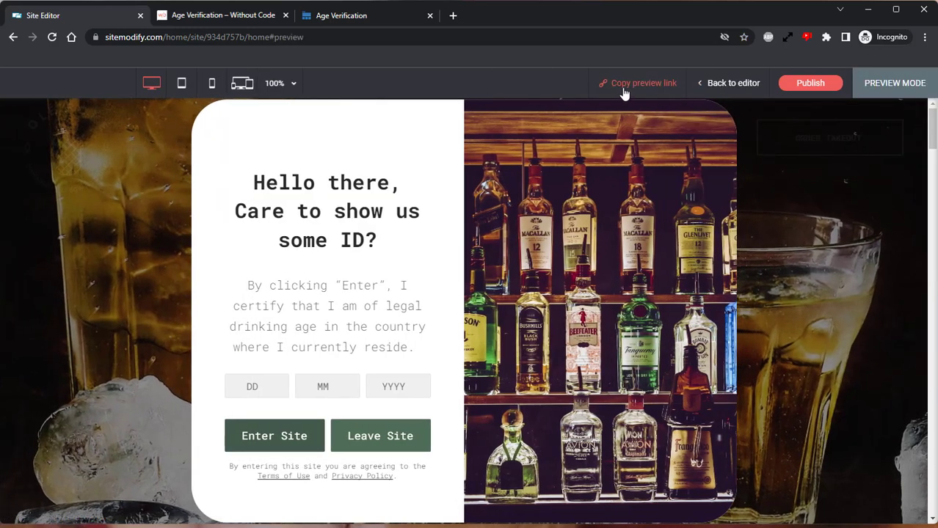
left_click(626, 86)
left_click(450, 15)
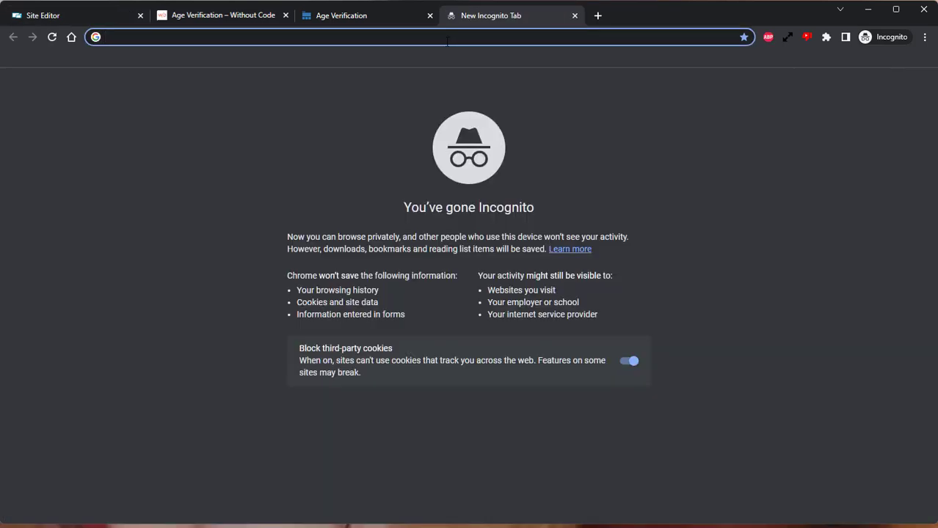
right_click(447, 40)
left_click(493, 134)
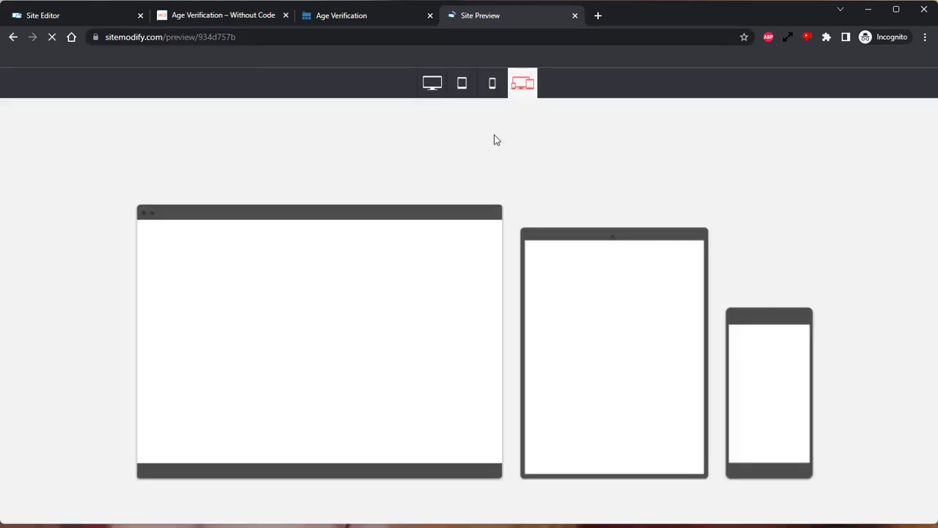
left_click(441, 83)
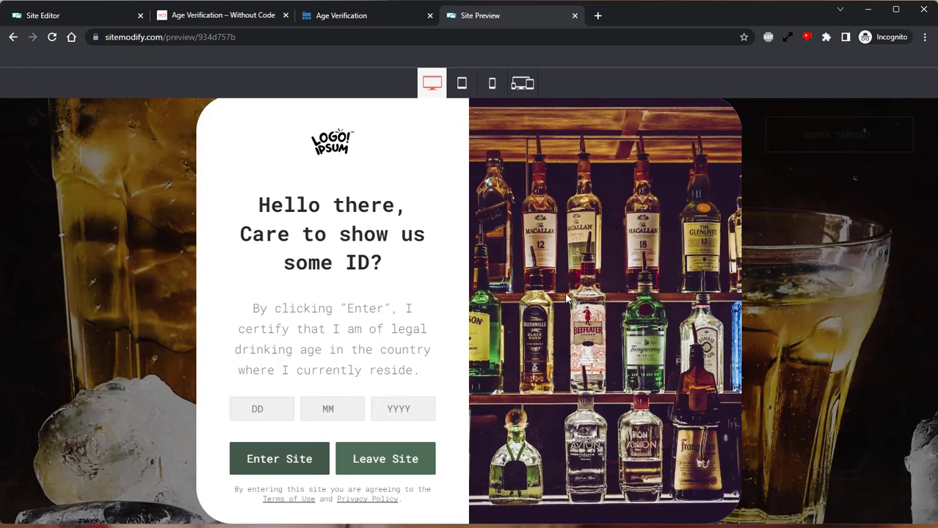
Step: Test the age verification popup by filling in a date of birth of someone over 21 and entering the site
left_click(261, 405)
type("30")
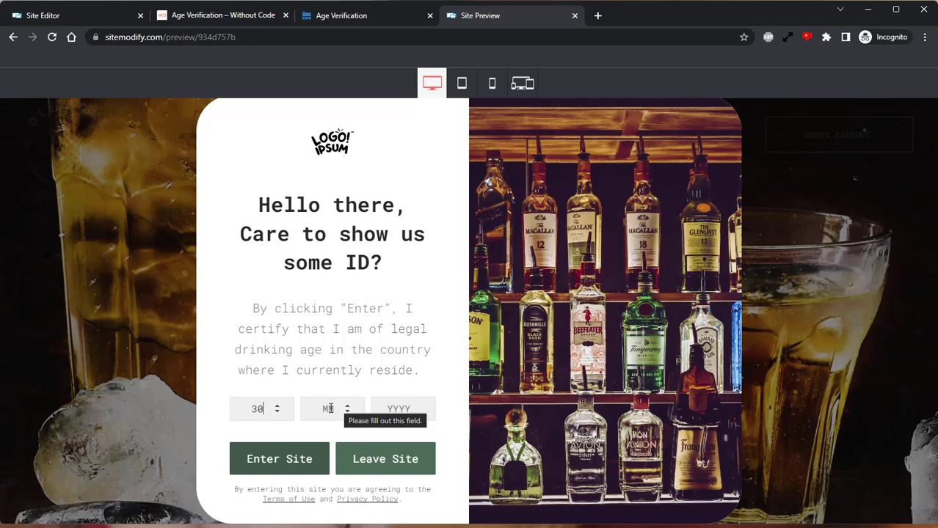
left_click(328, 409)
type("06")
left_click(389, 410)
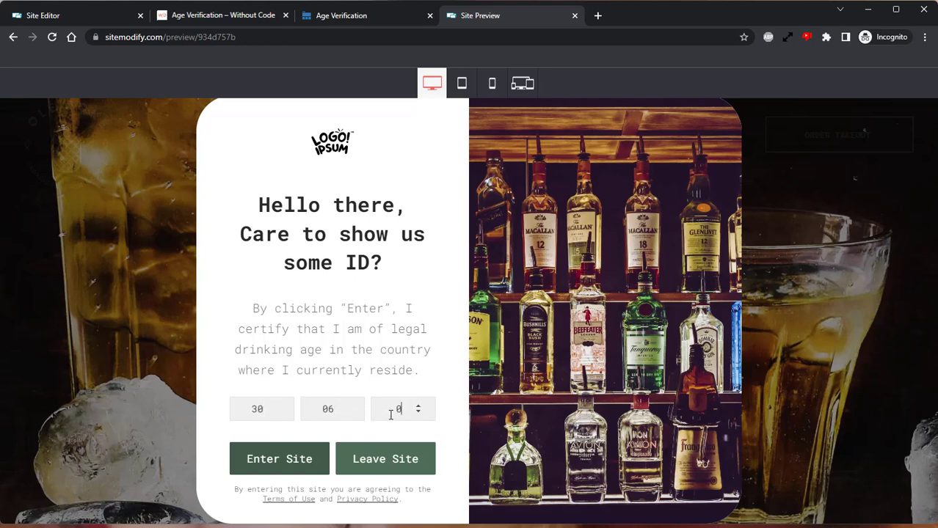
type("1992")
left_click(296, 459)
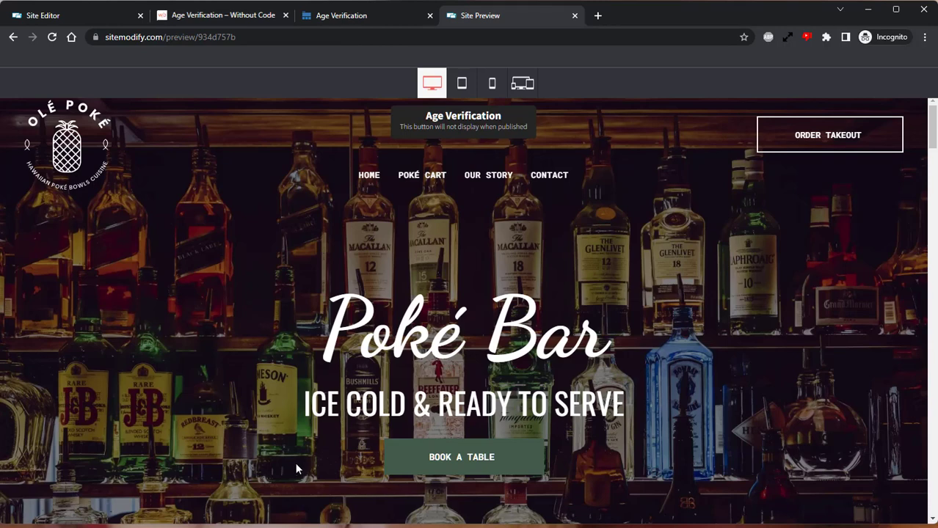
Step: Reload the preview, test the popup's Leave Site button, and return to the age verification popup
left_click(52, 38)
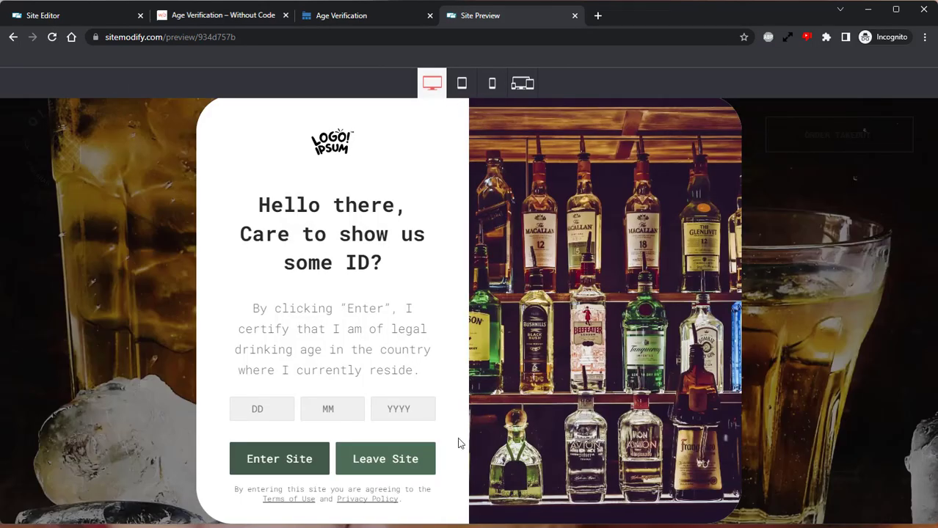
left_click(433, 456)
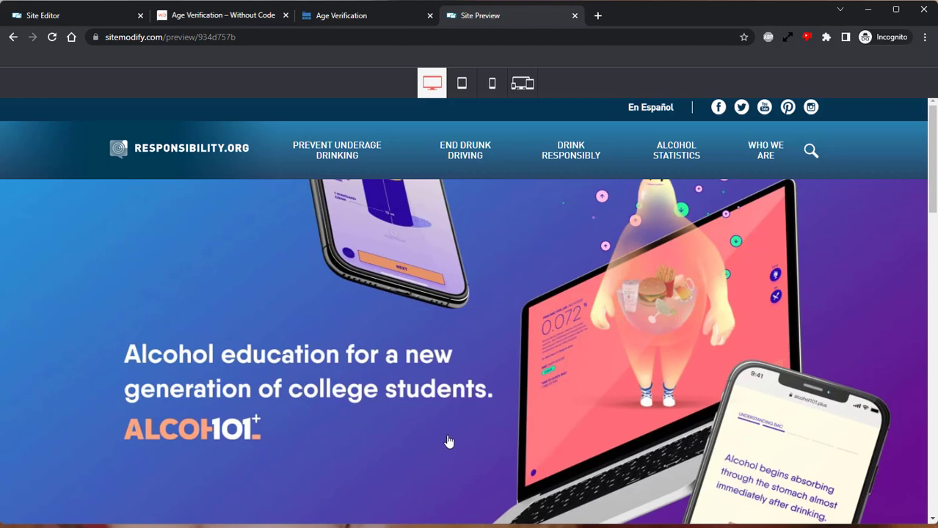
key("alt+Left")
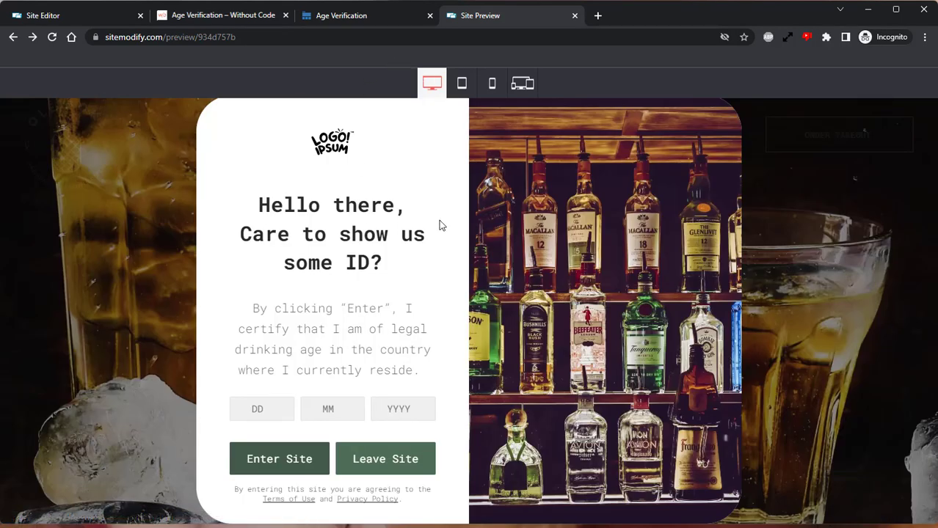